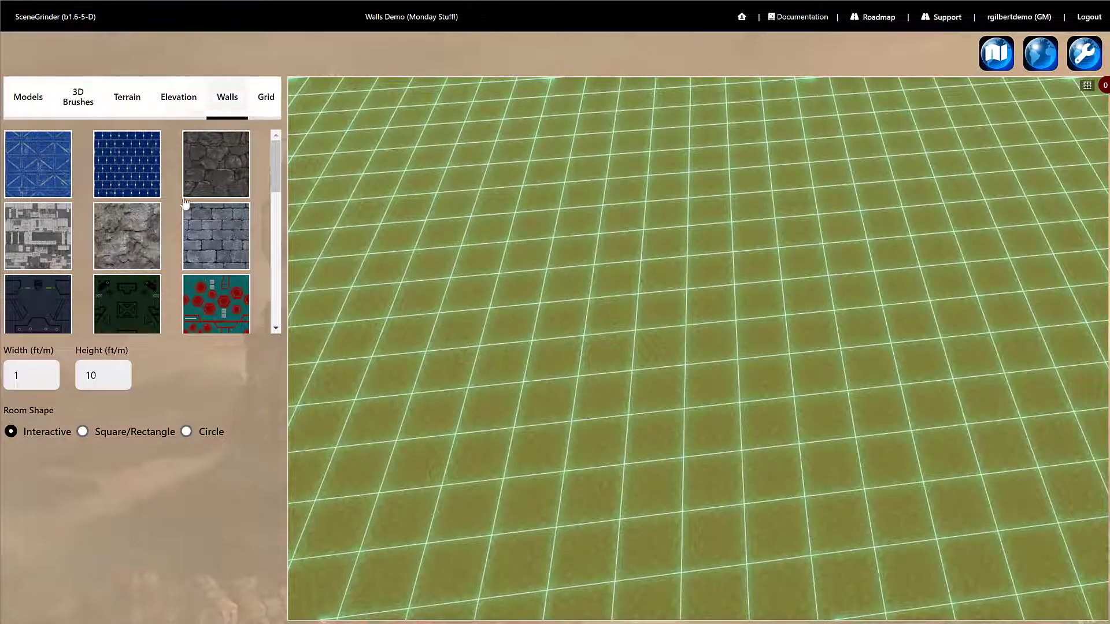
Draw an interactive dark stone wall of eleven connected sections, curving around an open area and zigzagging inward to a free end.
{"action": "scroll", "coordinate": [174, 202], "scroll_direction": "down", "scroll_amount": 10}
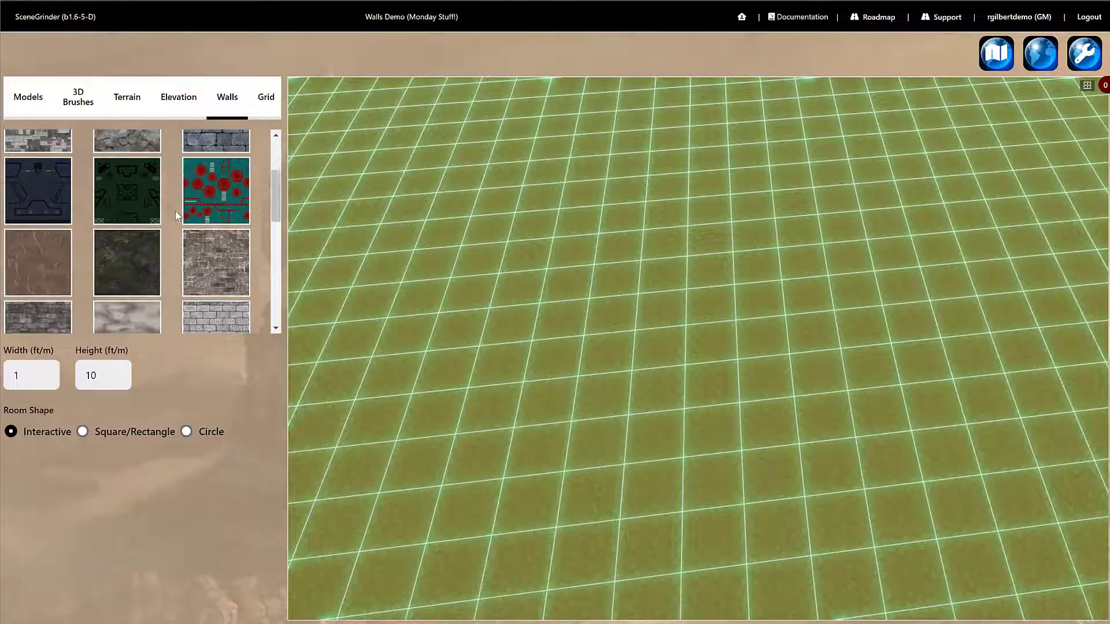
{"action": "scroll", "coordinate": [176, 214], "scroll_direction": "up", "scroll_amount": 10}
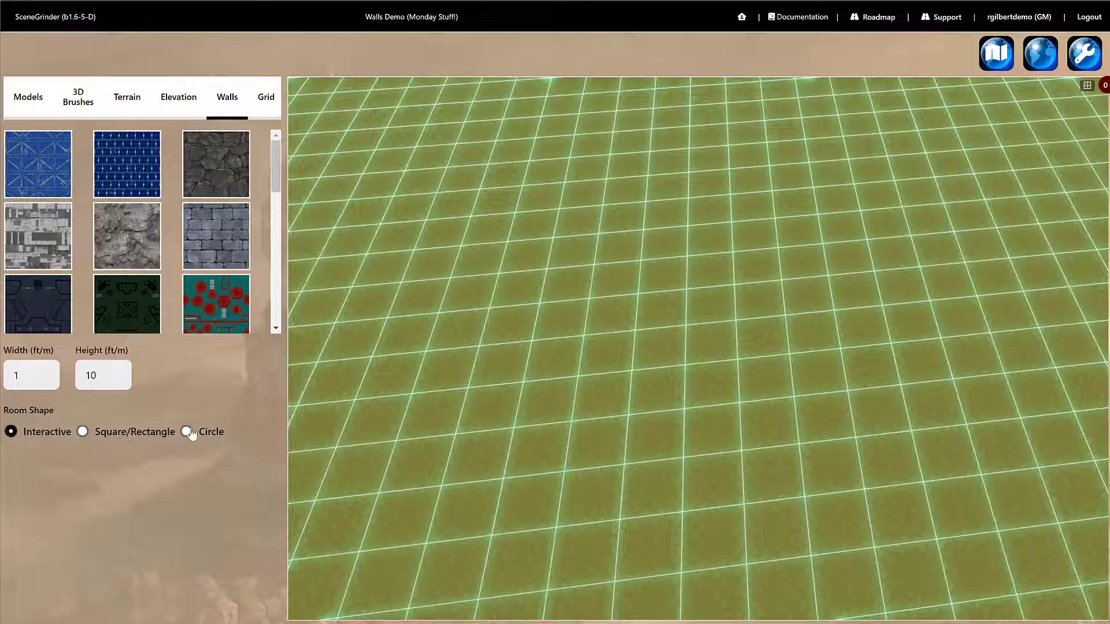
{"action": "scroll", "coordinate": [483, 401], "scroll_direction": "down", "scroll_amount": 1}
{"action": "left_click_drag", "start_coordinate": [482, 398], "coordinate": [561, 404]}
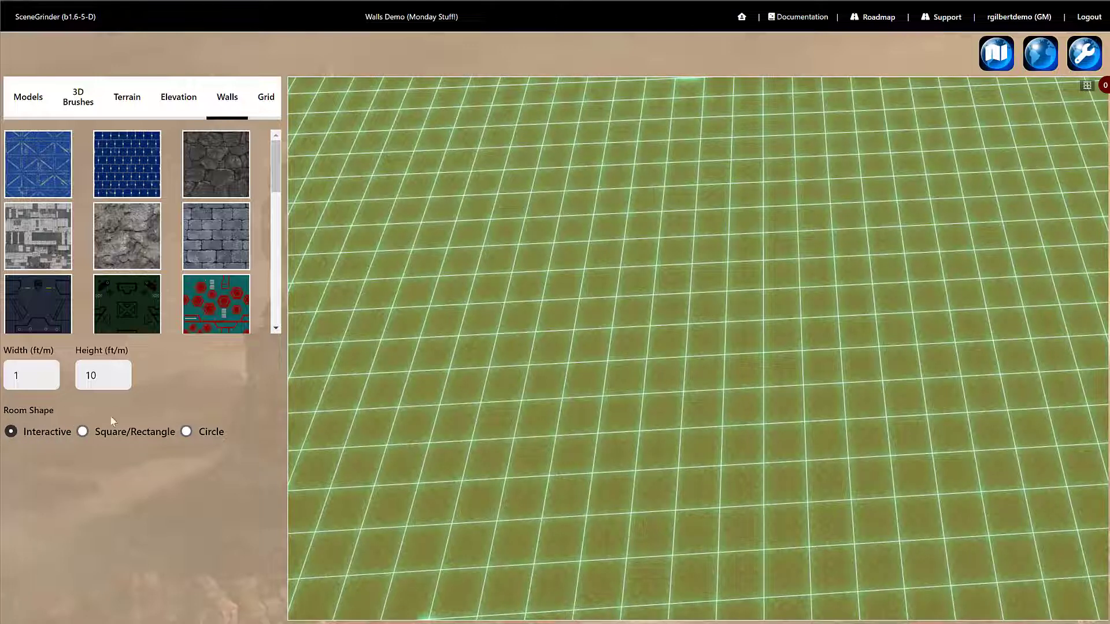
{"action": "left_click", "coordinate": [217, 179]}
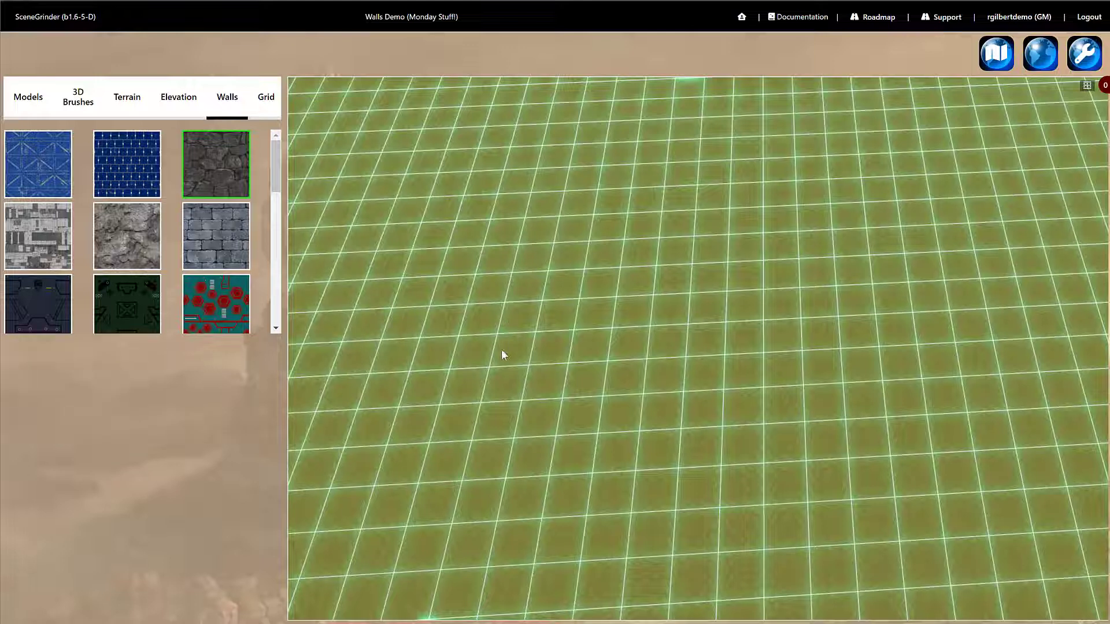
{"action": "left_click", "coordinate": [486, 364]}
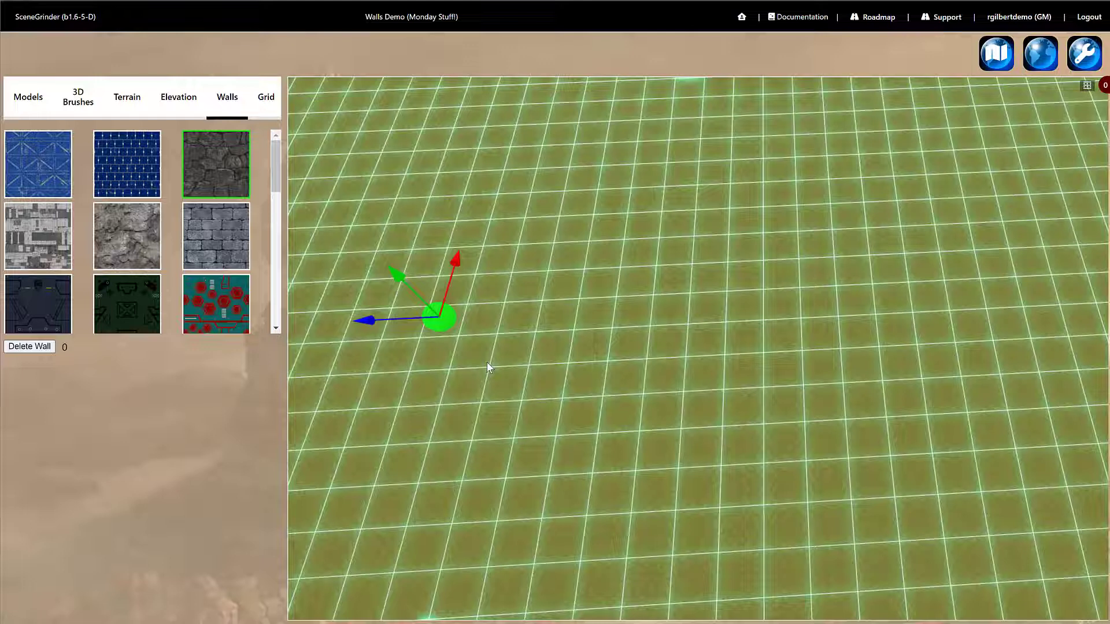
{"action": "left_click", "coordinate": [521, 219]}
{"action": "left_click", "coordinate": [601, 169]}
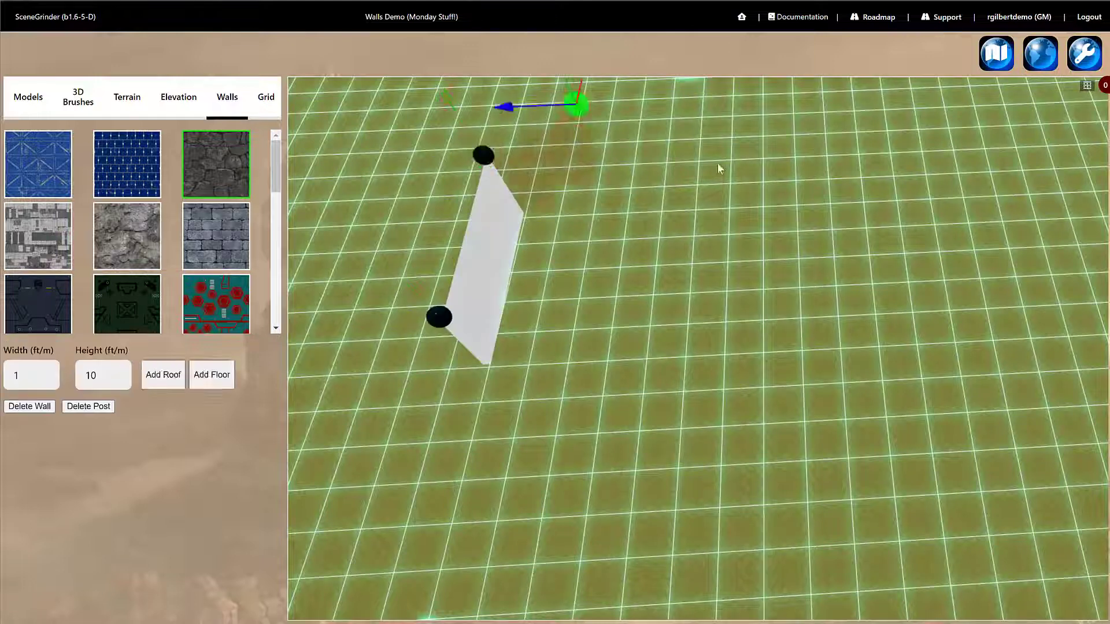
{"action": "left_click", "coordinate": [797, 149]}
{"action": "left_click", "coordinate": [934, 155]}
{"action": "left_click", "coordinate": [1003, 233]}
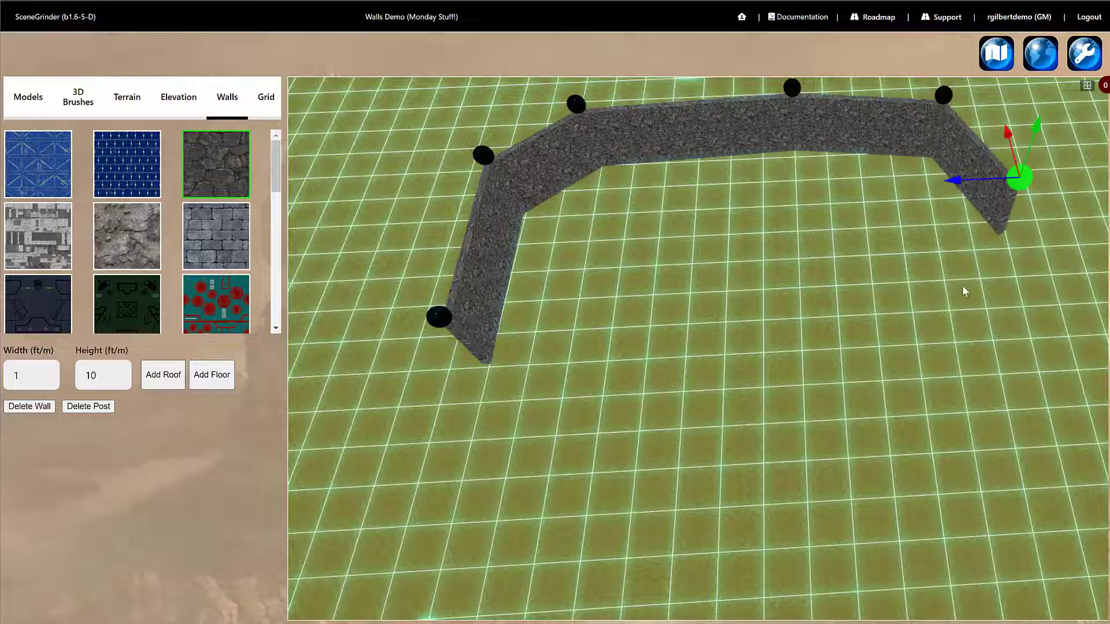
{"action": "left_click", "coordinate": [951, 345]}
{"action": "left_click", "coordinate": [801, 415]}
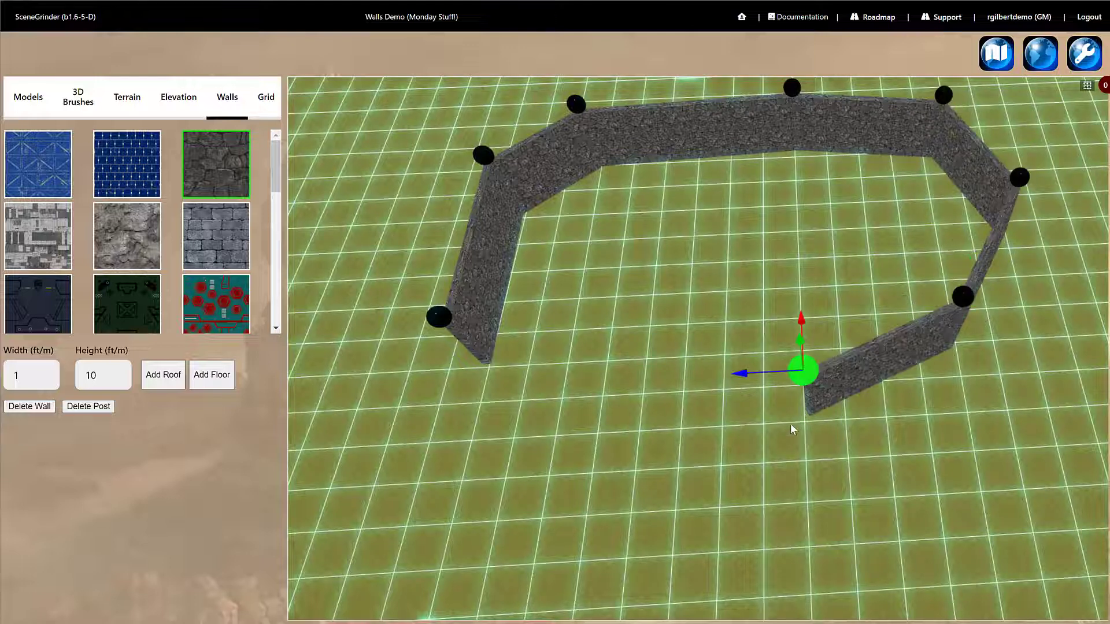
{"action": "left_click", "coordinate": [651, 273]}
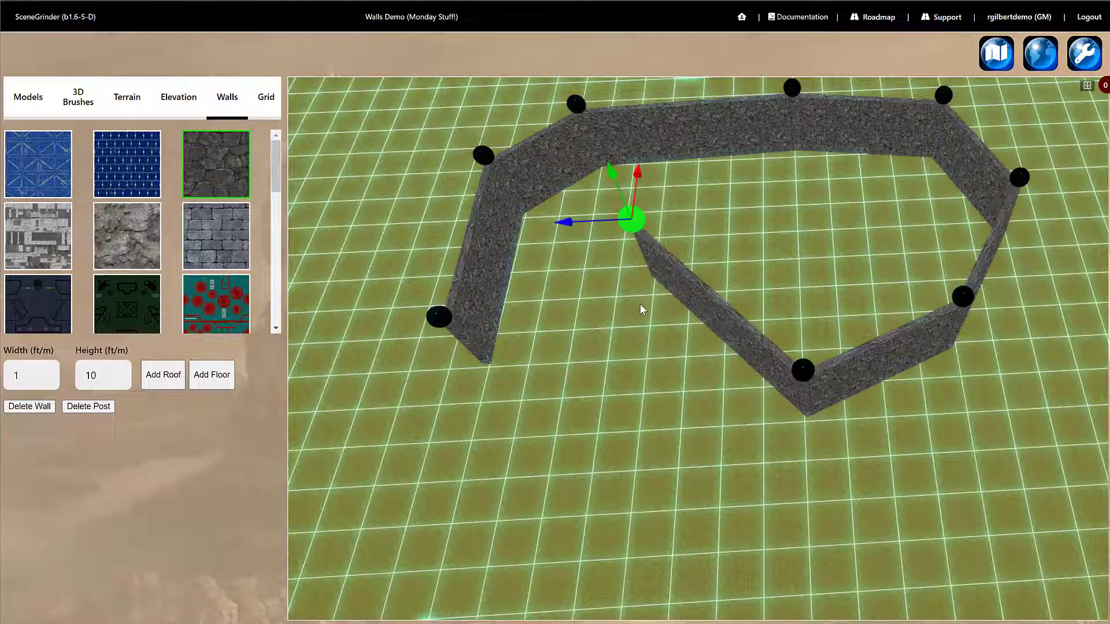
{"action": "left_click", "coordinate": [607, 322]}
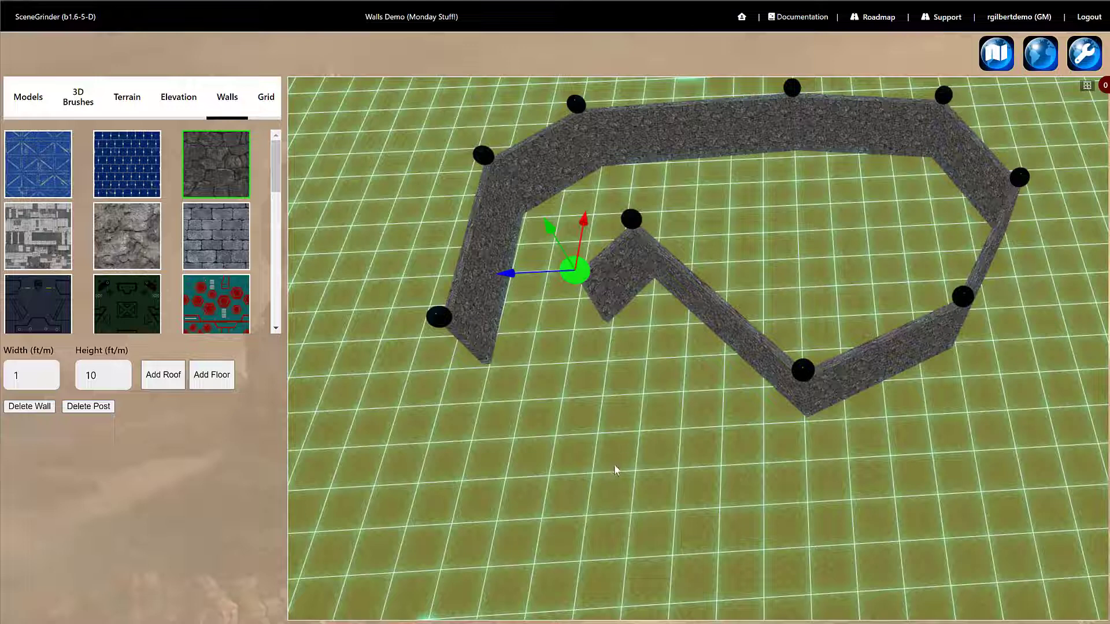
{"action": "left_click", "coordinate": [622, 353]}
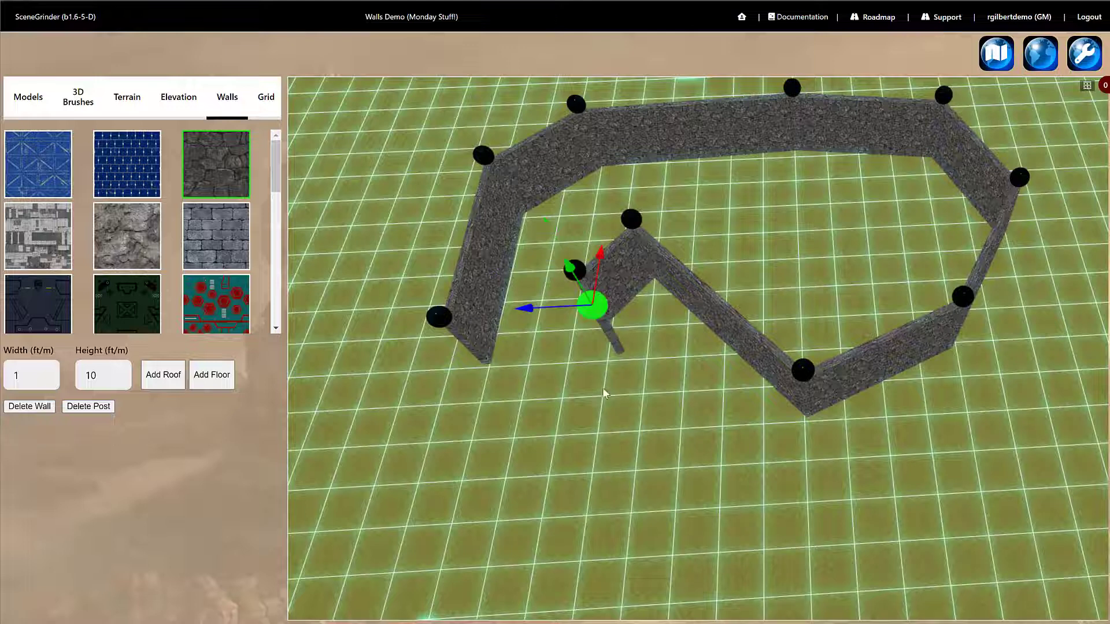
{"action": "left_click", "coordinate": [630, 469]}
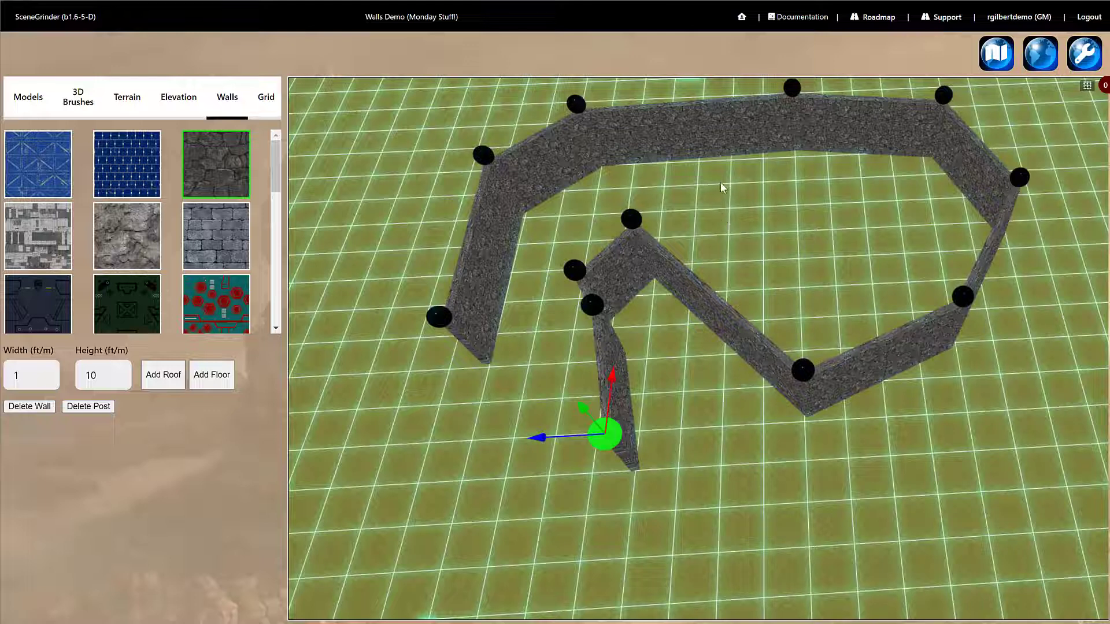
{"action": "key", "text": "Escape"}
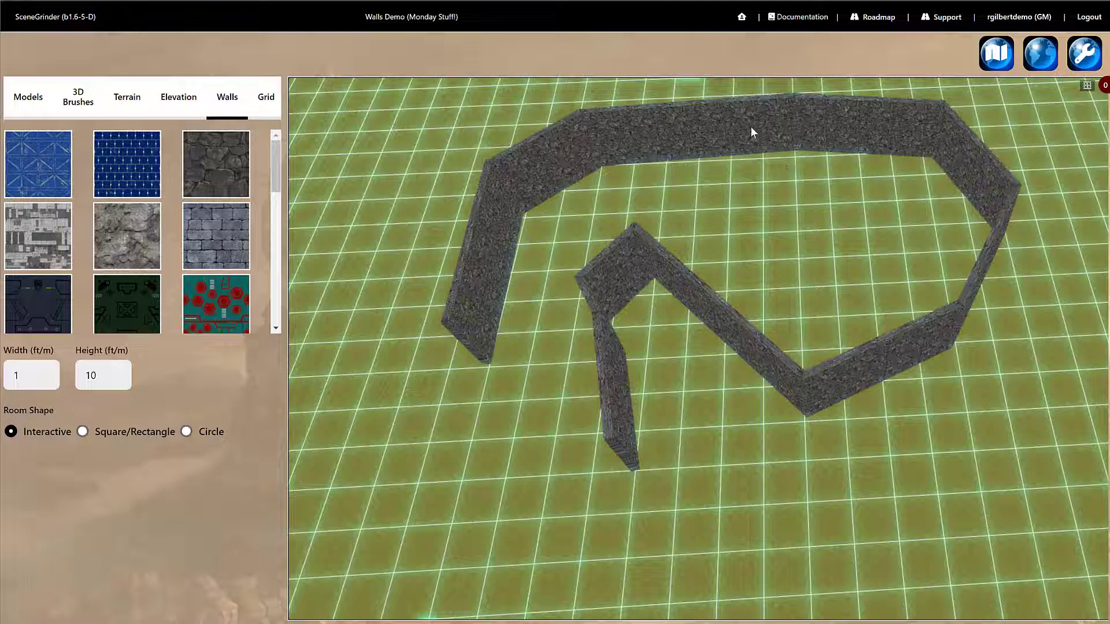
Reshape the wall's long back section by moving one end post outward and sliding the other toward it.
{"action": "left_click", "coordinate": [750, 133]}
{"action": "scroll", "coordinate": [743, 212], "scroll_direction": "down", "scroll_amount": 5}
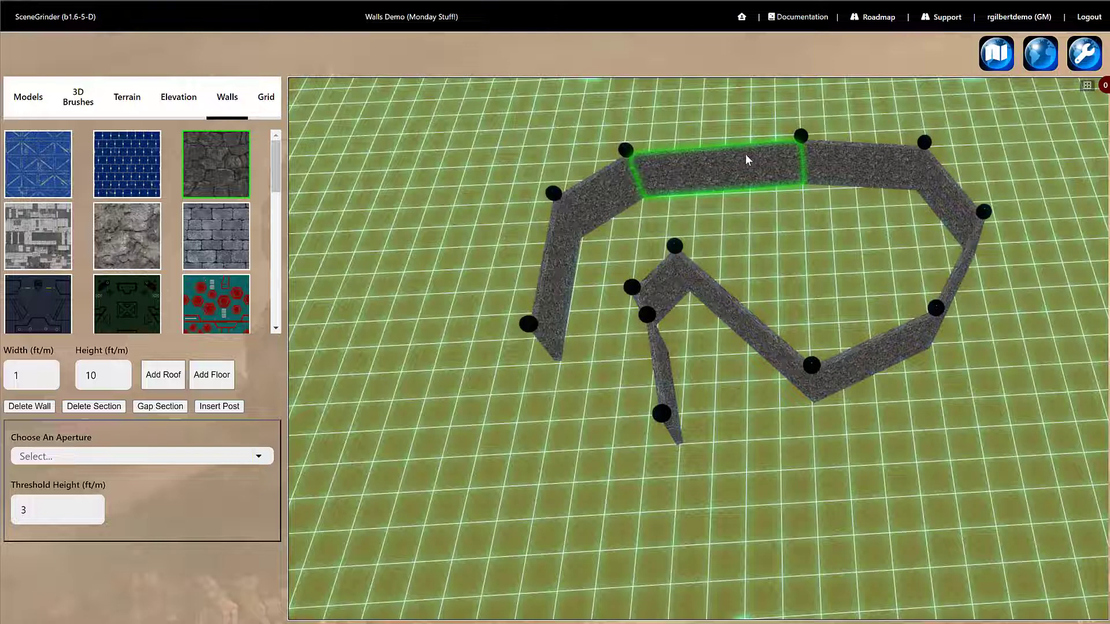
{"action": "left_click", "coordinate": [801, 136]}
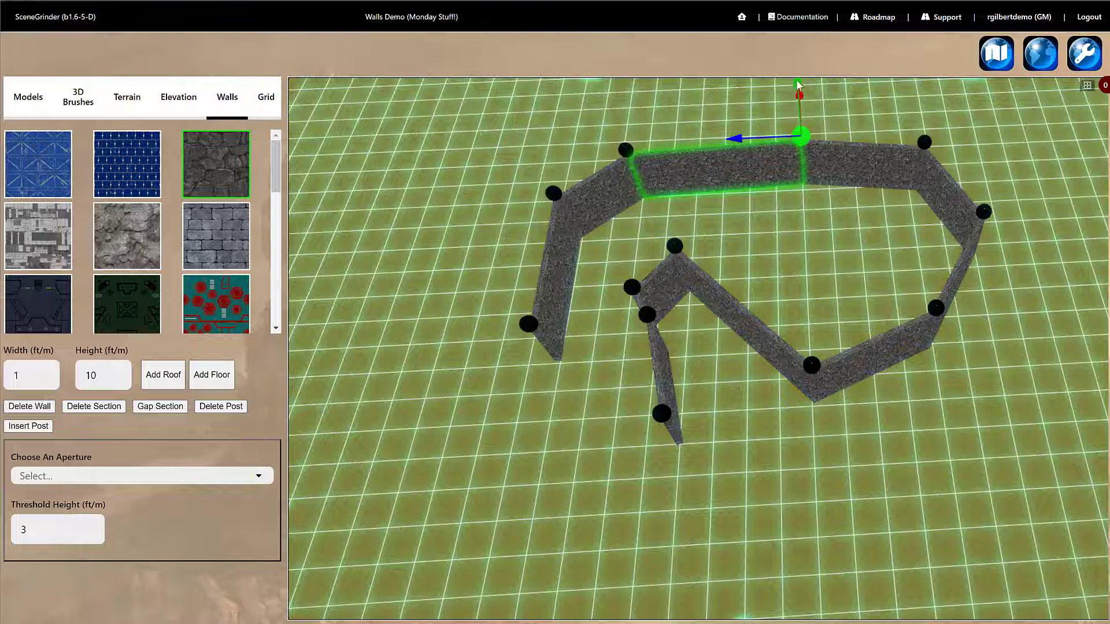
{"action": "left_click_drag", "start_coordinate": [805, 82], "coordinate": [803, 68]}
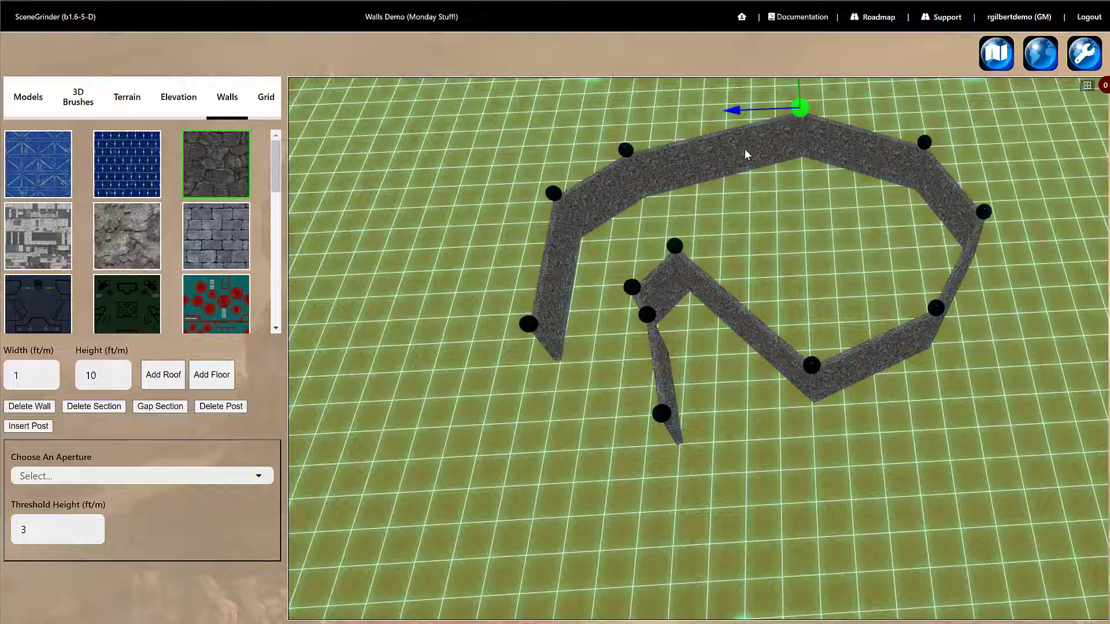
{"action": "left_click", "coordinate": [626, 150]}
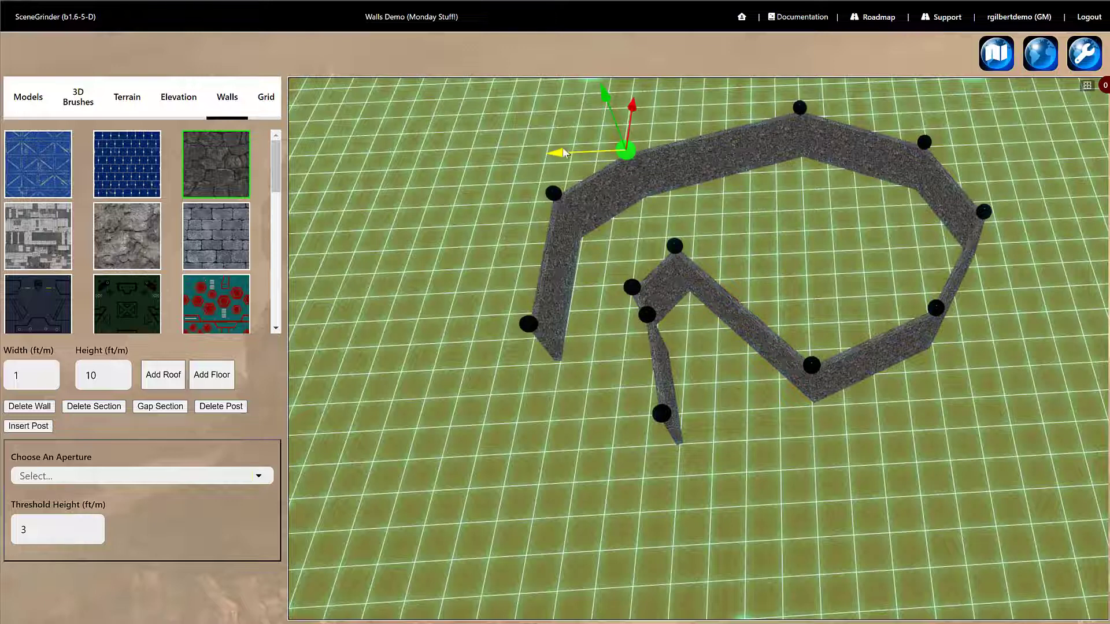
{"action": "left_click_drag", "start_coordinate": [557, 152], "coordinate": [672, 139]}
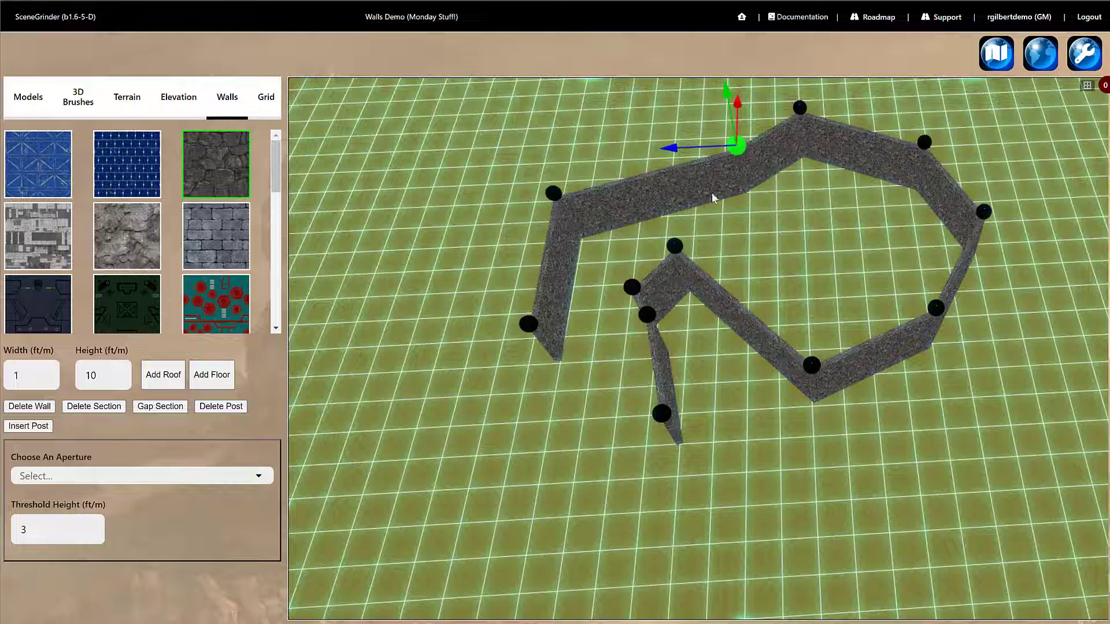
Create a gap in the short back section between the two repositioned posts.
{"action": "left_click", "coordinate": [553, 192]}
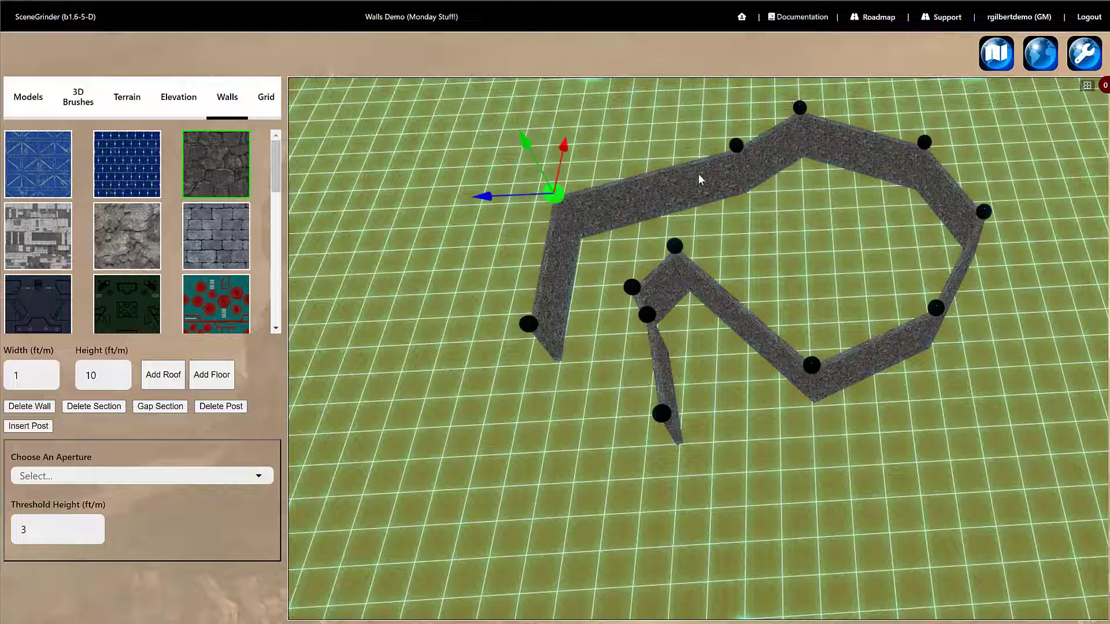
{"action": "left_click", "coordinate": [768, 156]}
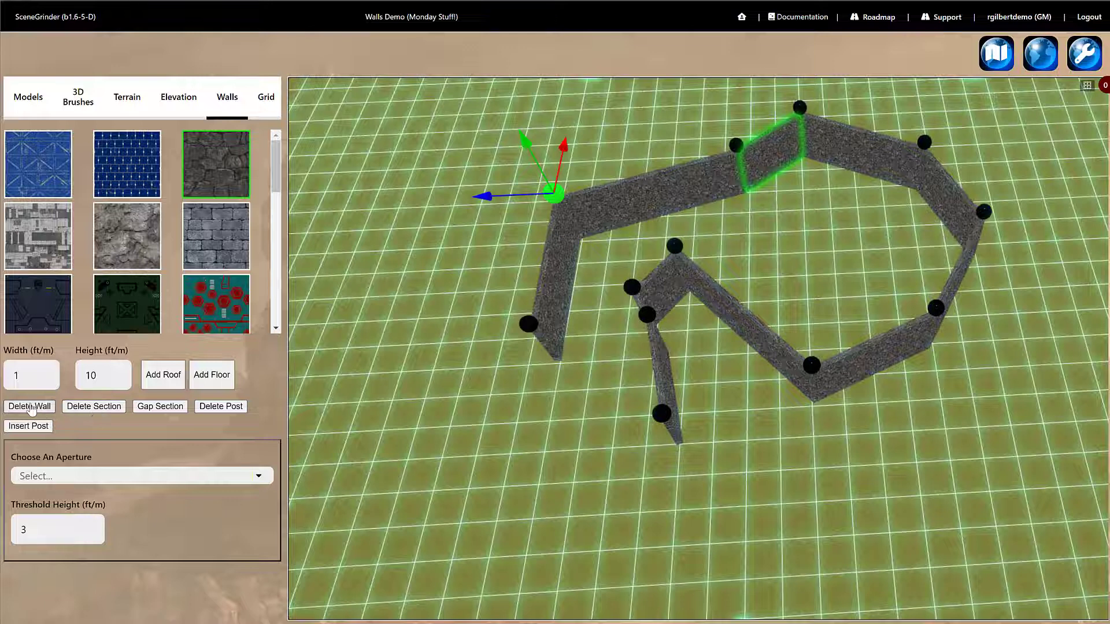
{"action": "left_click", "coordinate": [163, 407]}
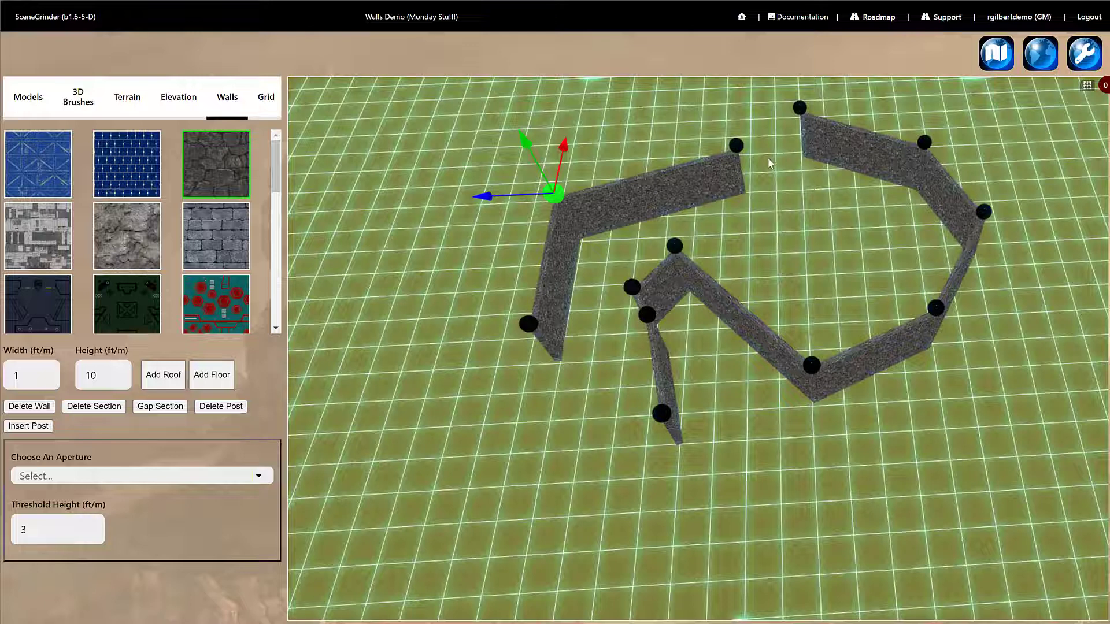
Apply the light grey panel texture to the whole wall and set its height to 15.
{"action": "left_click", "coordinate": [817, 263]}
{"action": "left_click", "coordinate": [878, 368]}
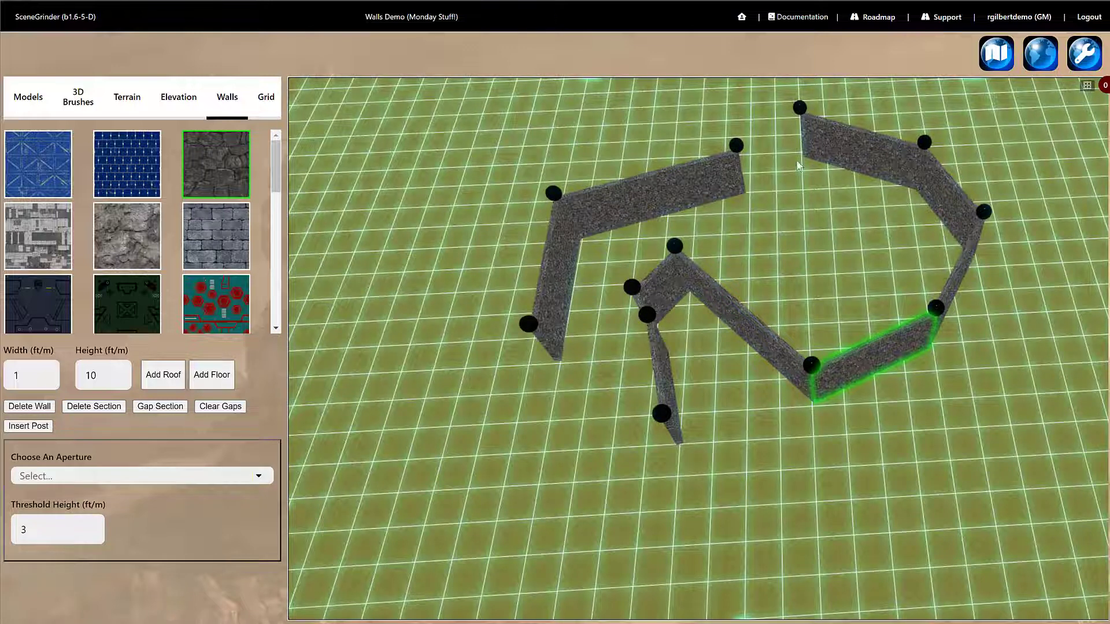
{"action": "left_click", "coordinate": [32, 240]}
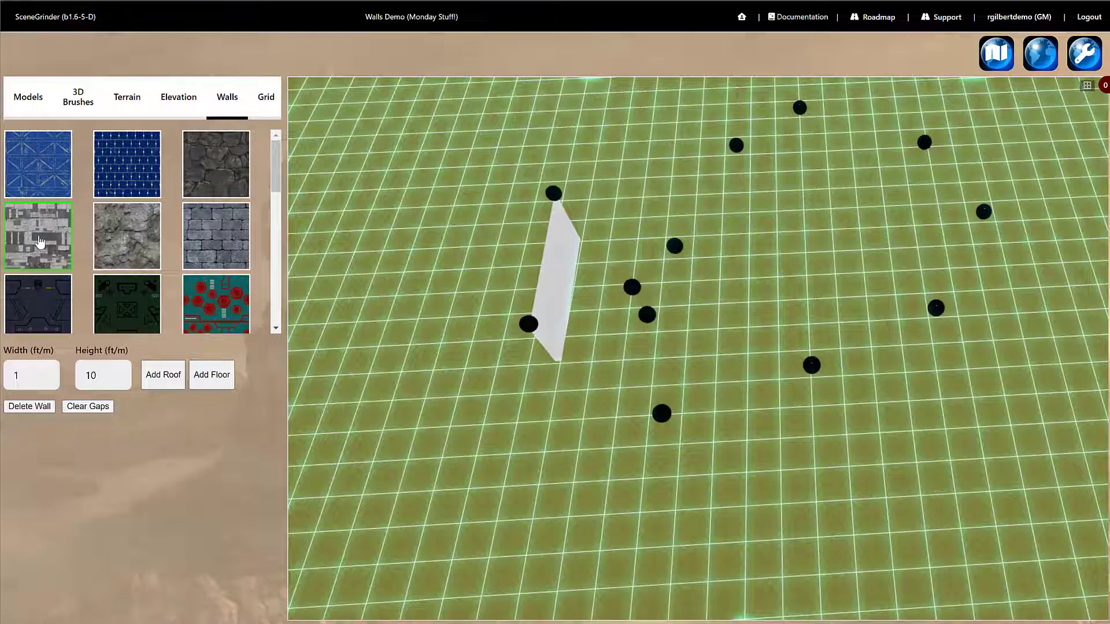
{"action": "double_click", "coordinate": [90, 375]}
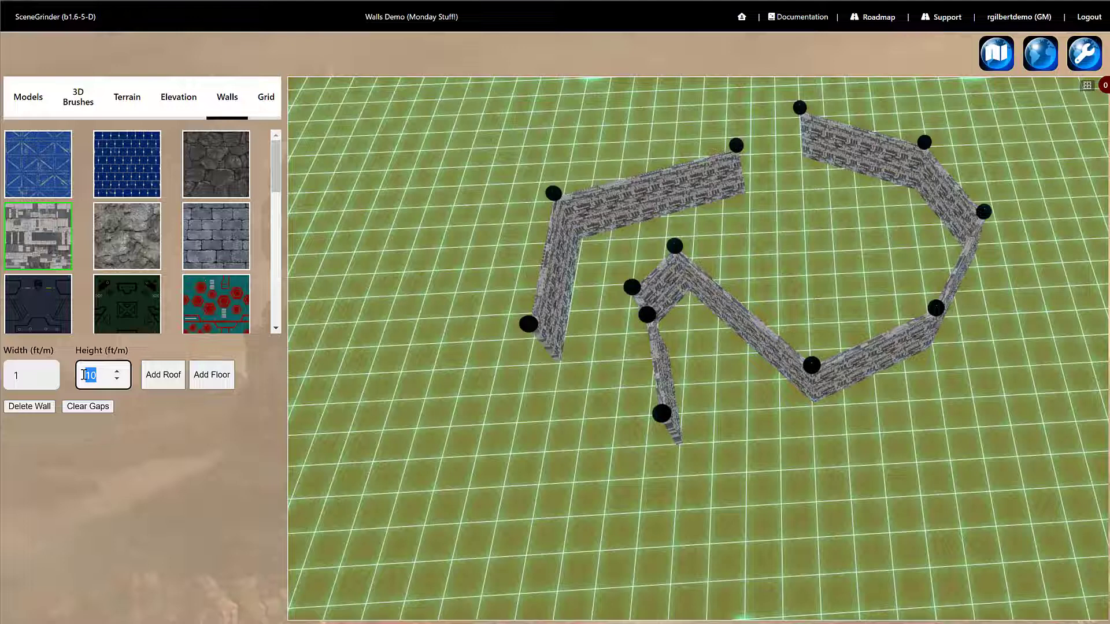
{"action": "type", "text": "15"}
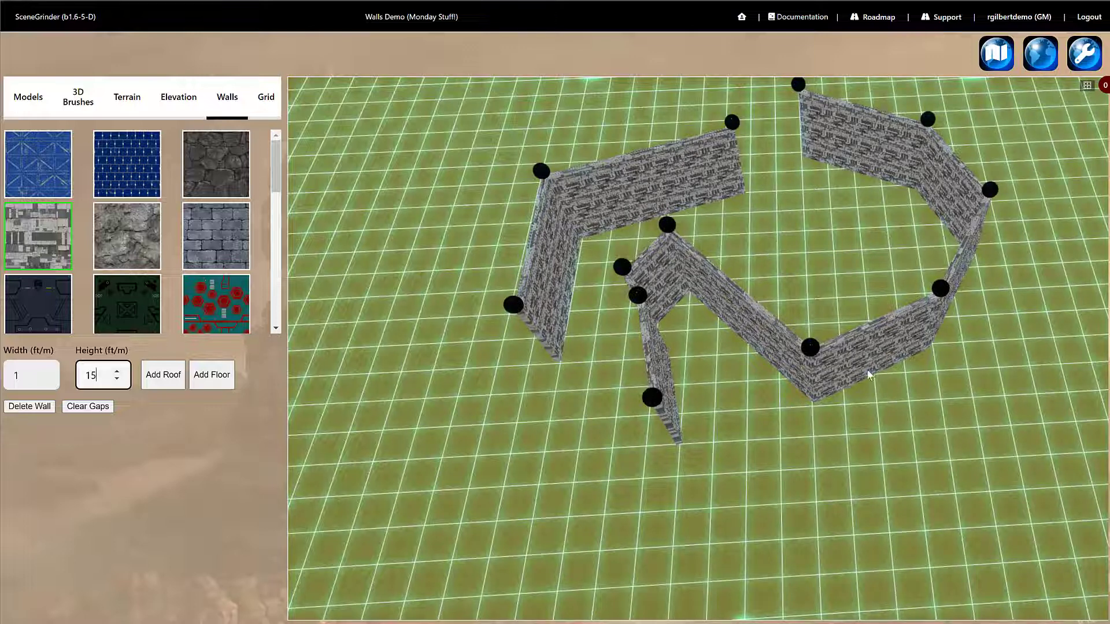
{"action": "left_click", "coordinate": [851, 422]}
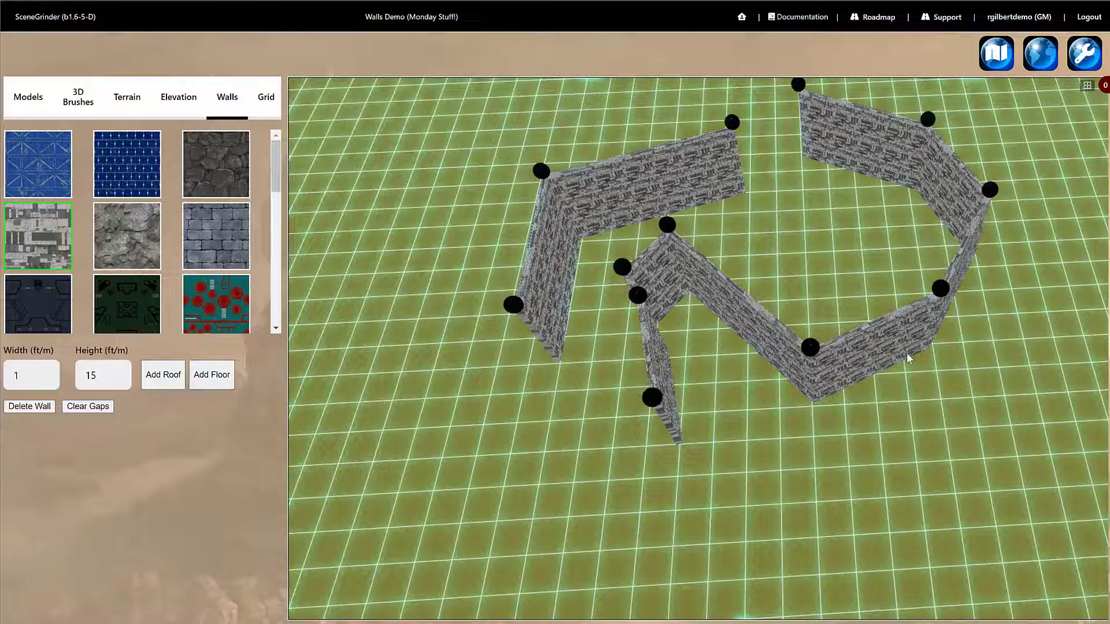
Delete the front section to split the wall, and apply the dark green metal texture to the detached zigzag part.
{"action": "left_click", "coordinate": [895, 336]}
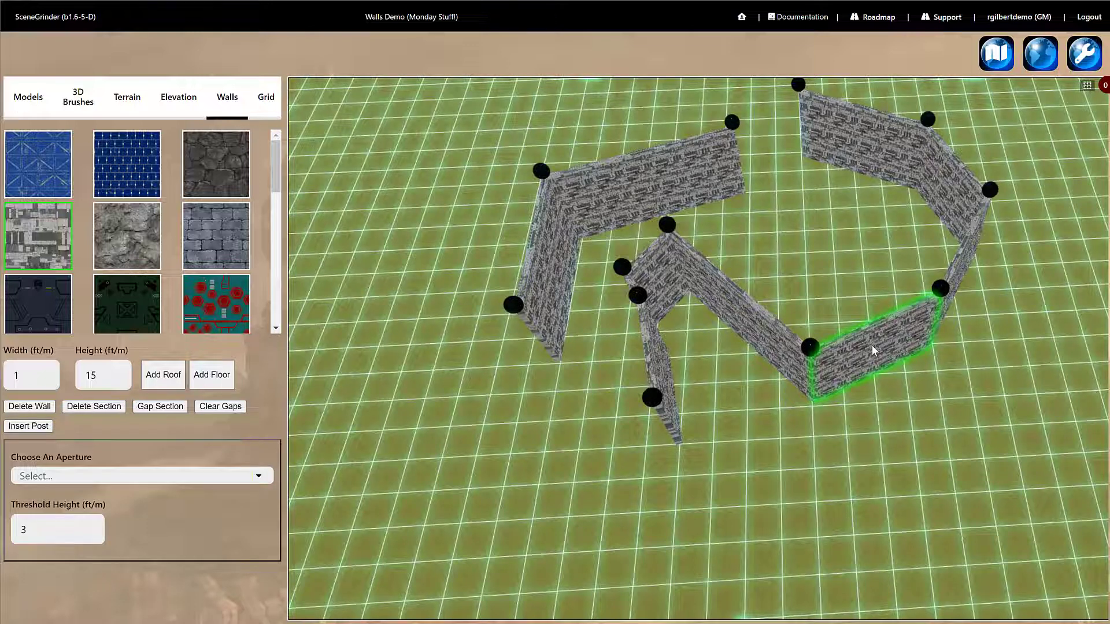
{"action": "left_click", "coordinate": [89, 408]}
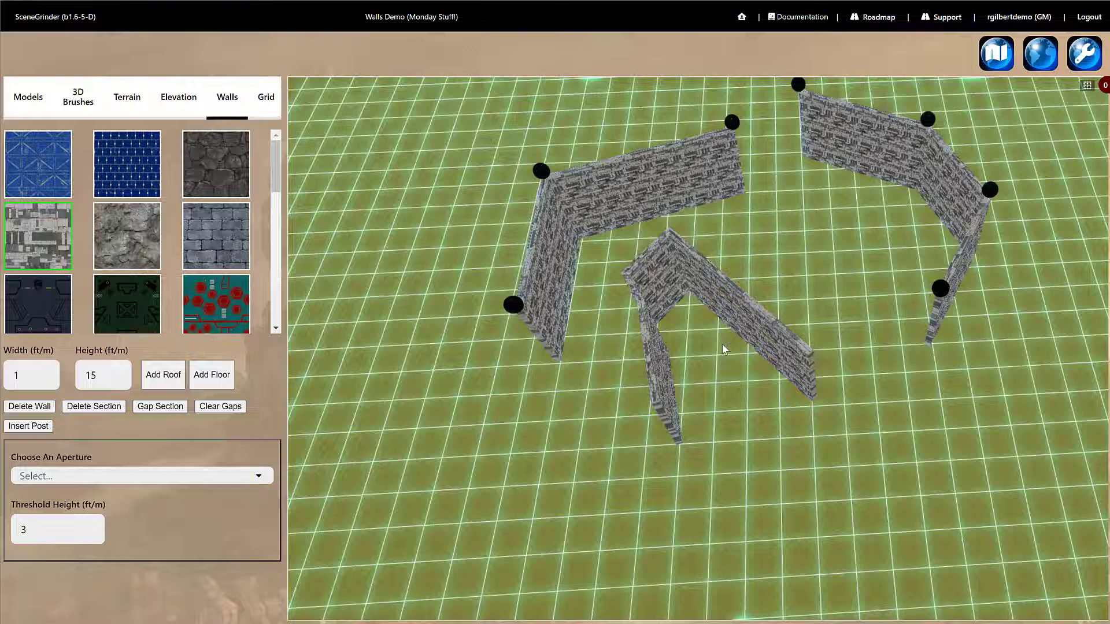
{"action": "left_click", "coordinate": [700, 288]}
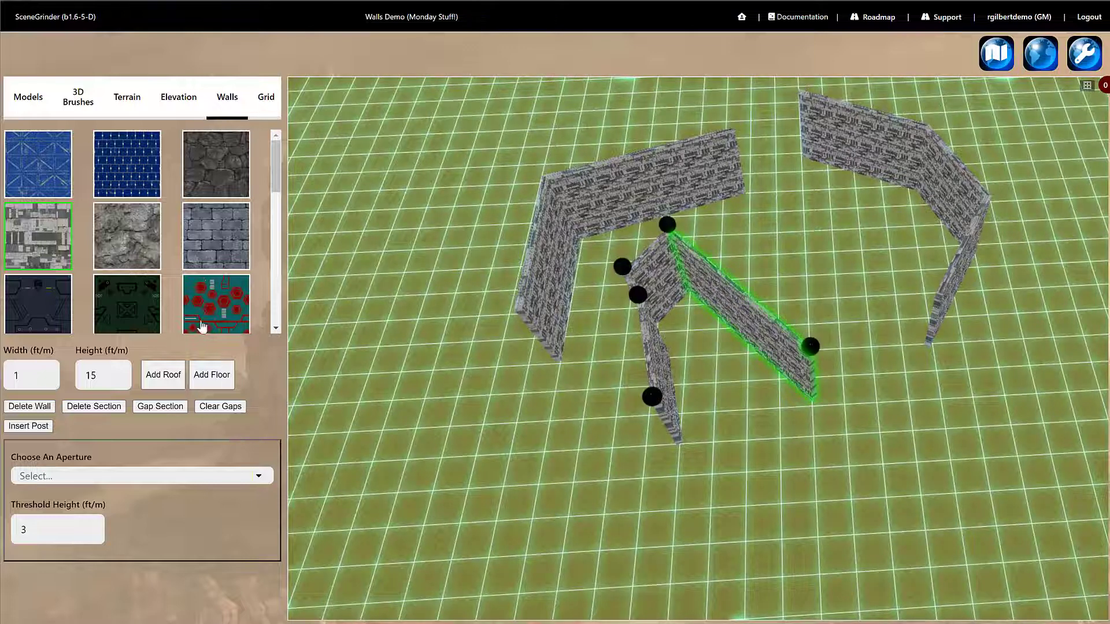
{"action": "left_click", "coordinate": [127, 301]}
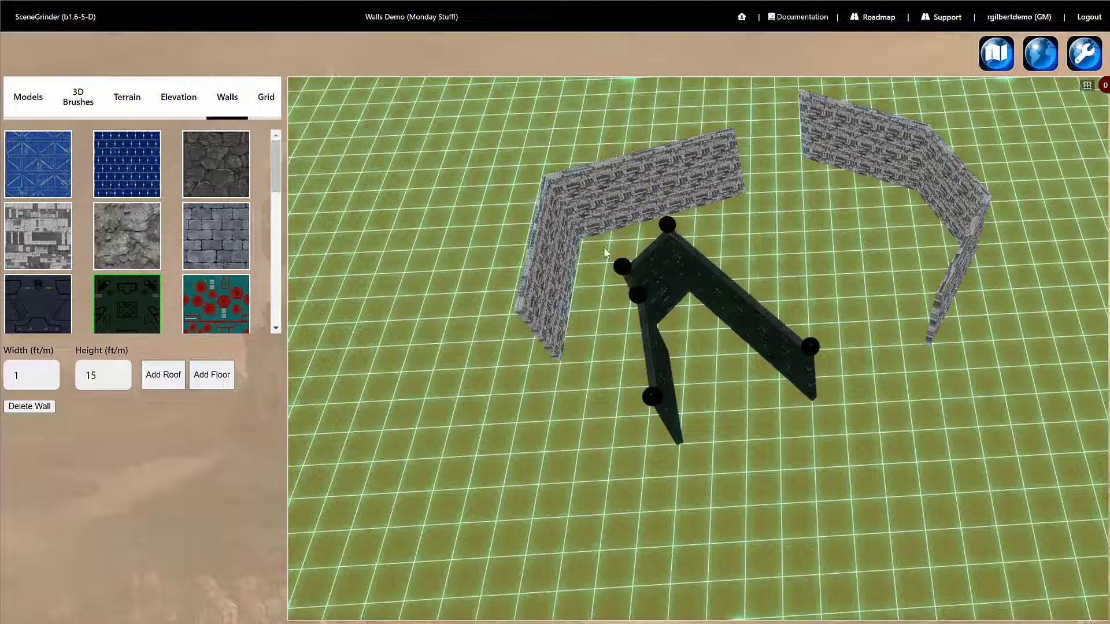
Delete the light grey panel wall and the dark green zigzag wall from the scene.
{"action": "left_click", "coordinate": [636, 191]}
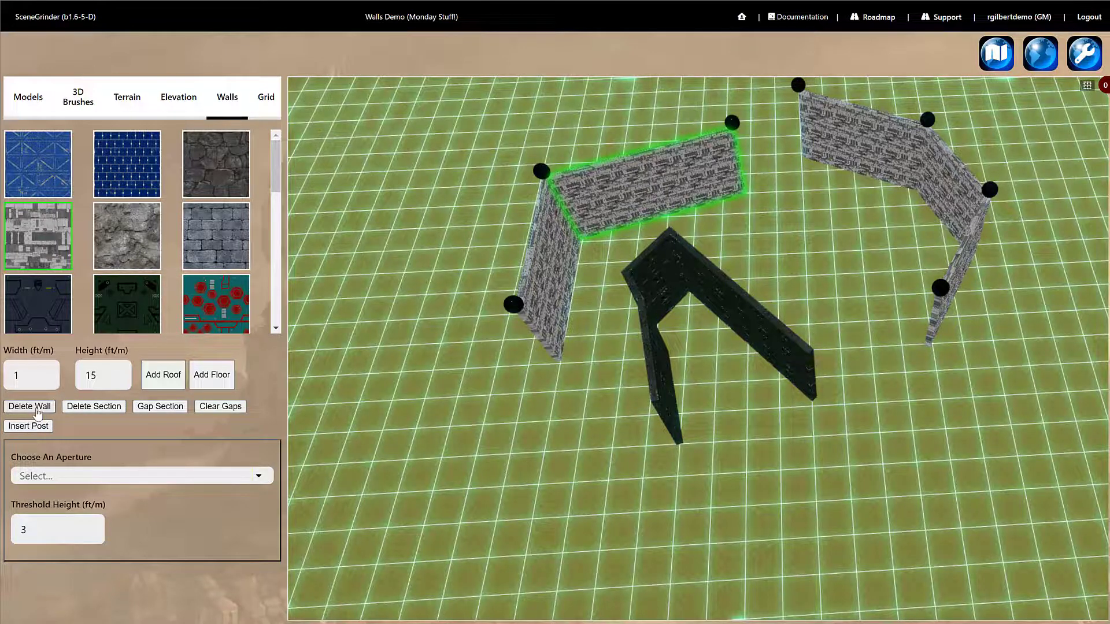
{"action": "left_click", "coordinate": [36, 406]}
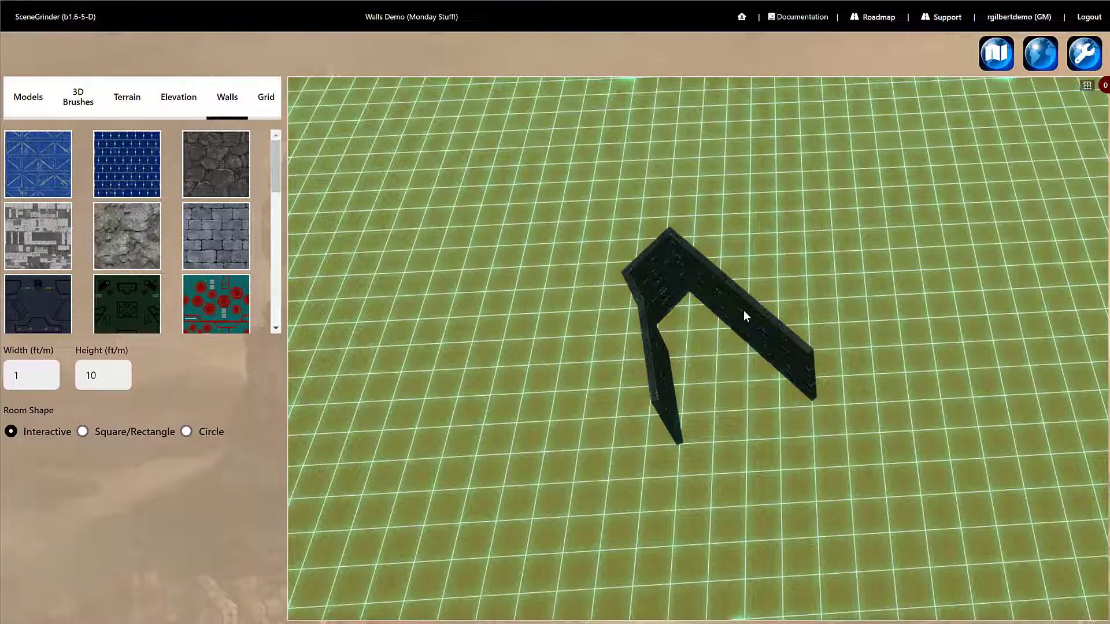
{"action": "left_click", "coordinate": [743, 310]}
{"action": "left_click", "coordinate": [31, 411]}
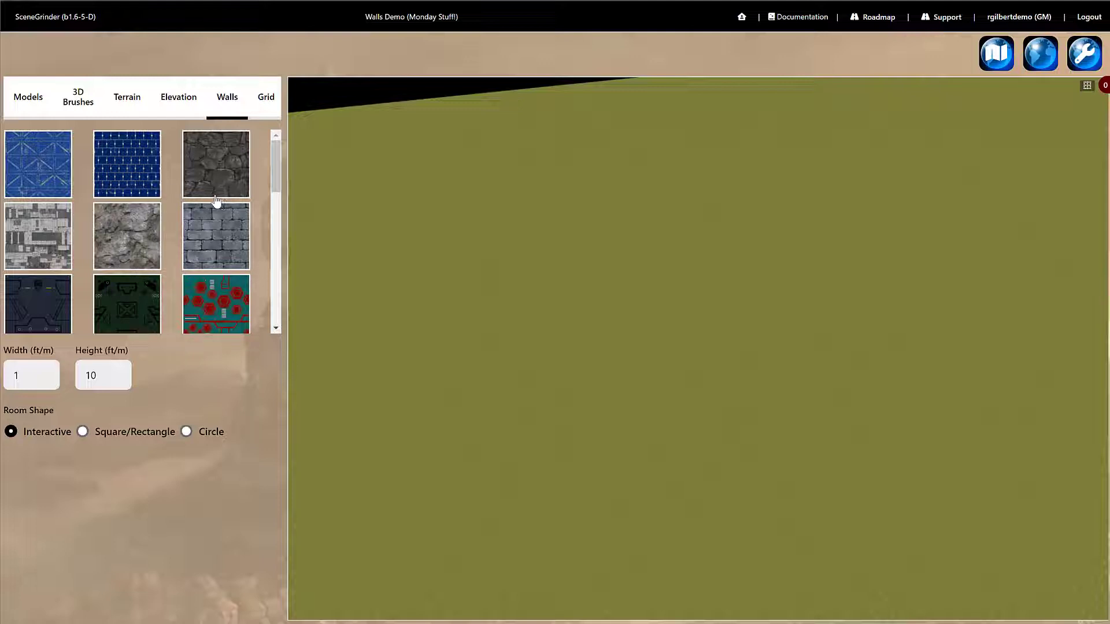
Create a 30 by 30 square room with the dark grey stone brick texture and place it on open ground toward the rear.
{"action": "left_click", "coordinate": [83, 434]}
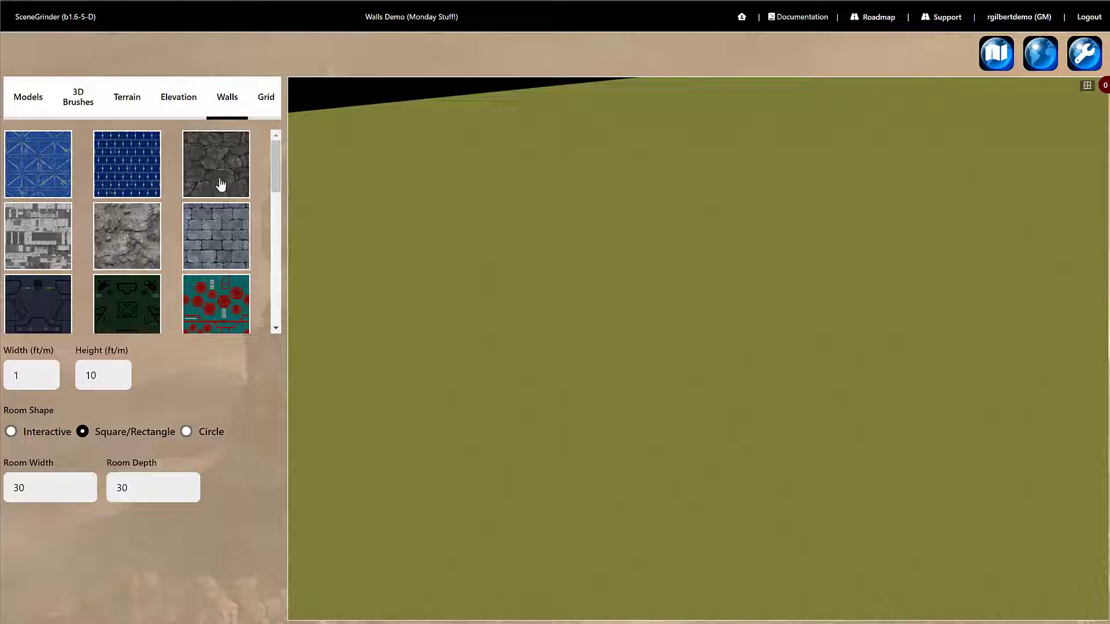
{"action": "scroll", "coordinate": [220, 184], "scroll_direction": "down", "scroll_amount": 2}
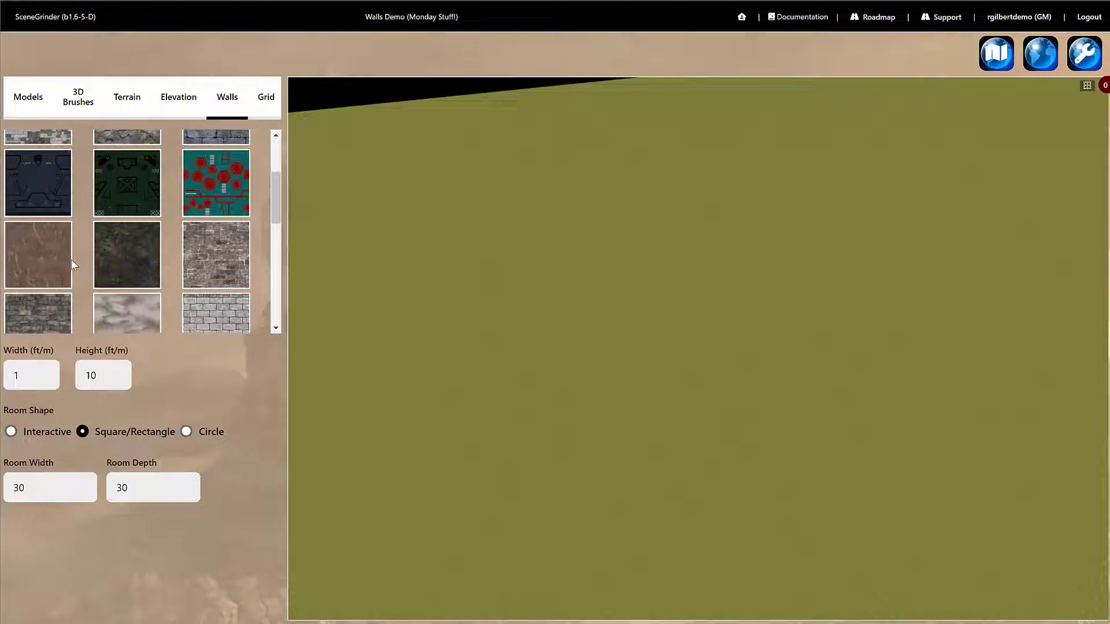
{"action": "left_click", "coordinate": [42, 312]}
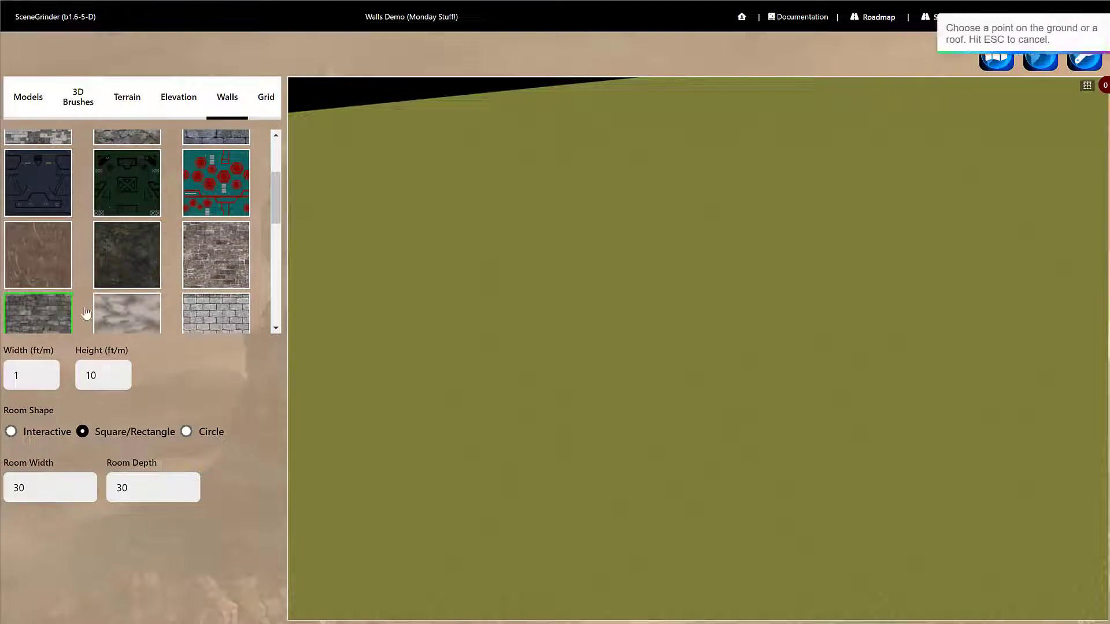
{"action": "left_click", "coordinate": [557, 342]}
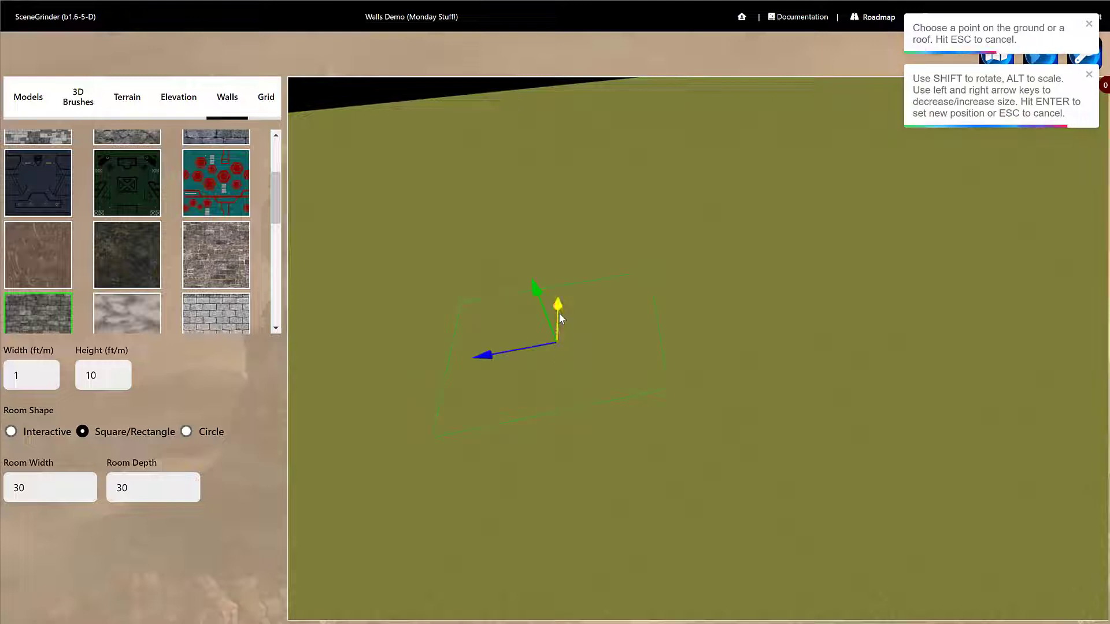
{"action": "left_click_drag", "start_coordinate": [556, 289], "coordinate": [532, 322]}
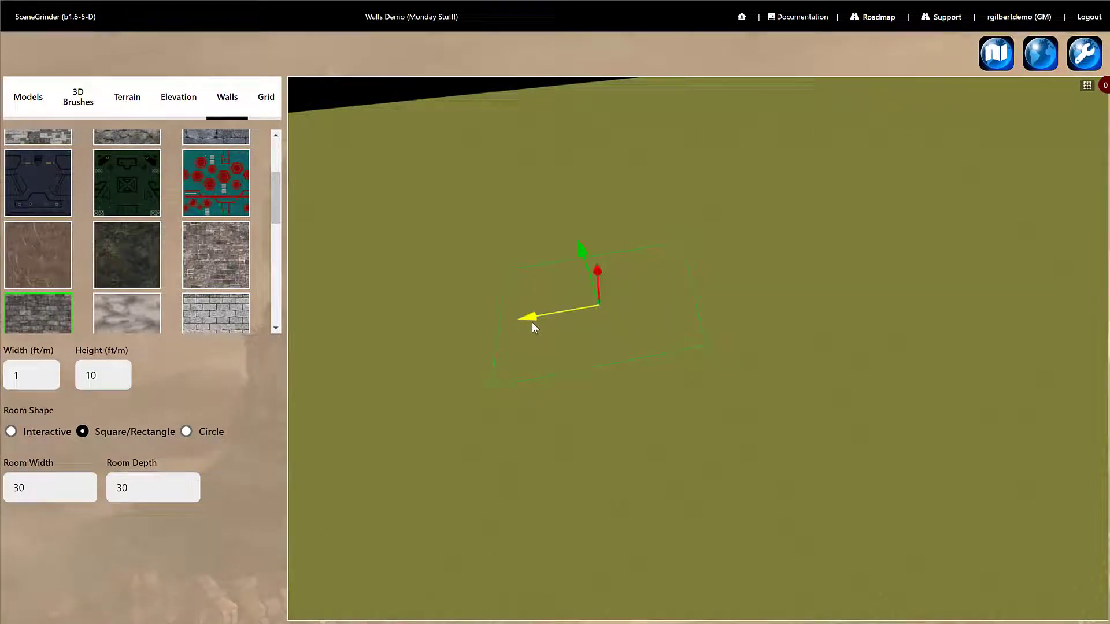
{"action": "key", "text": "Return"}
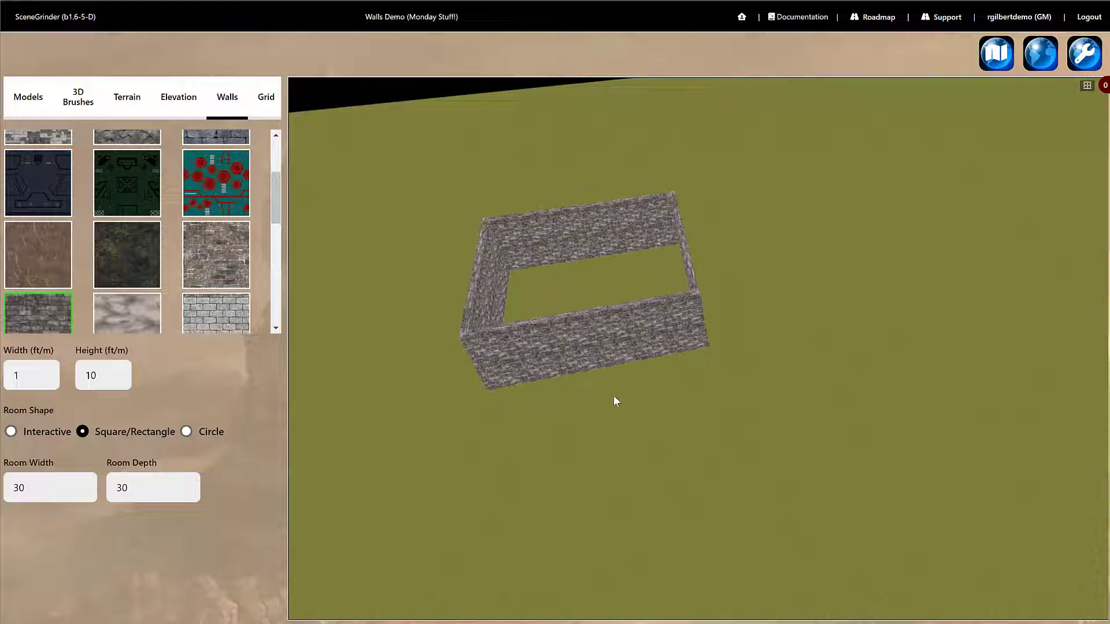
Set the stone room's wall width to 2 and insert a post in its front section.
{"action": "left_click", "coordinate": [592, 352]}
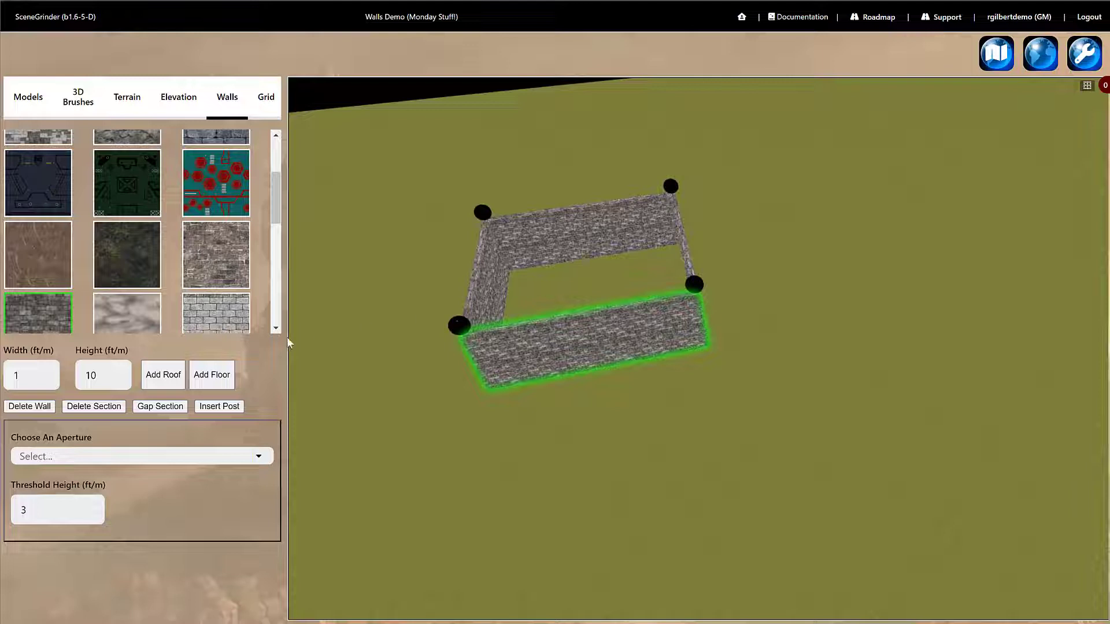
{"action": "double_click", "coordinate": [16, 373]}
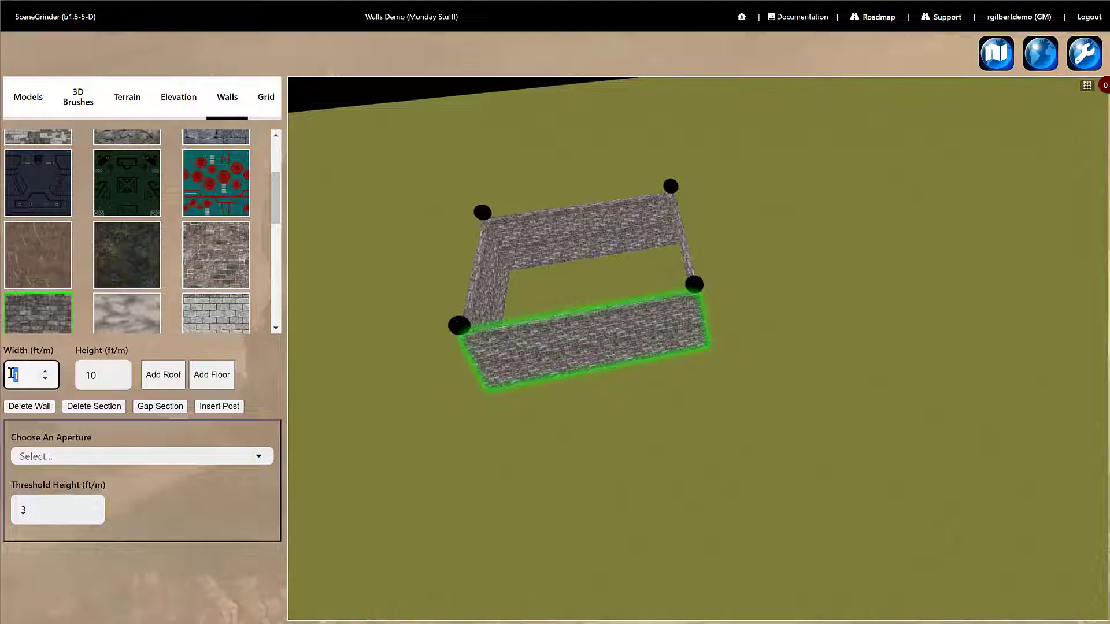
{"action": "left_click", "coordinate": [46, 372]}
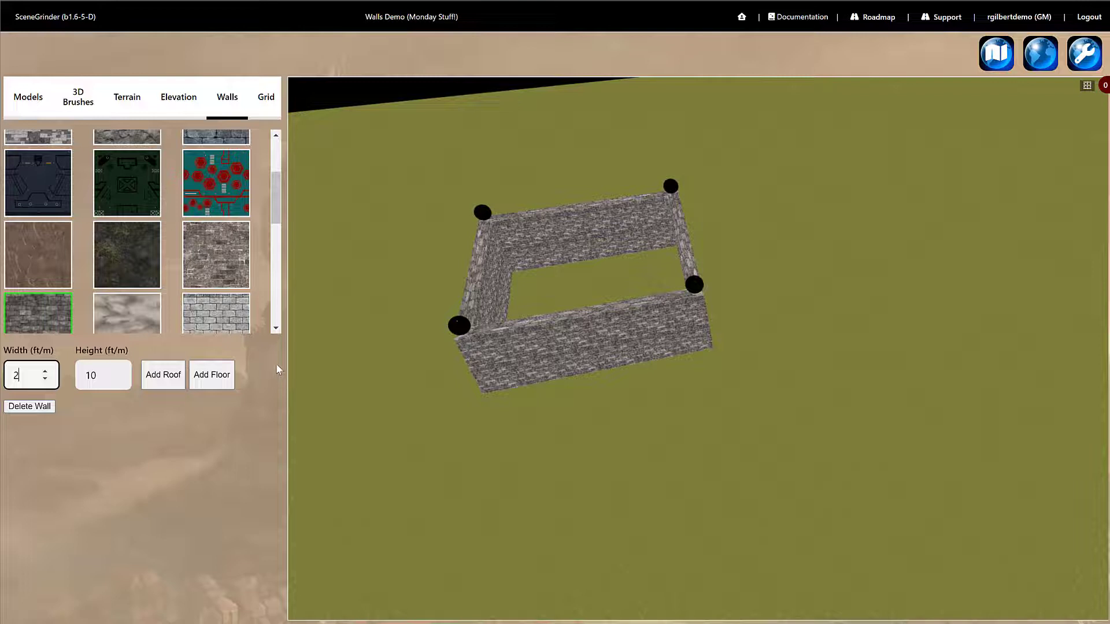
{"action": "left_click", "coordinate": [593, 340]}
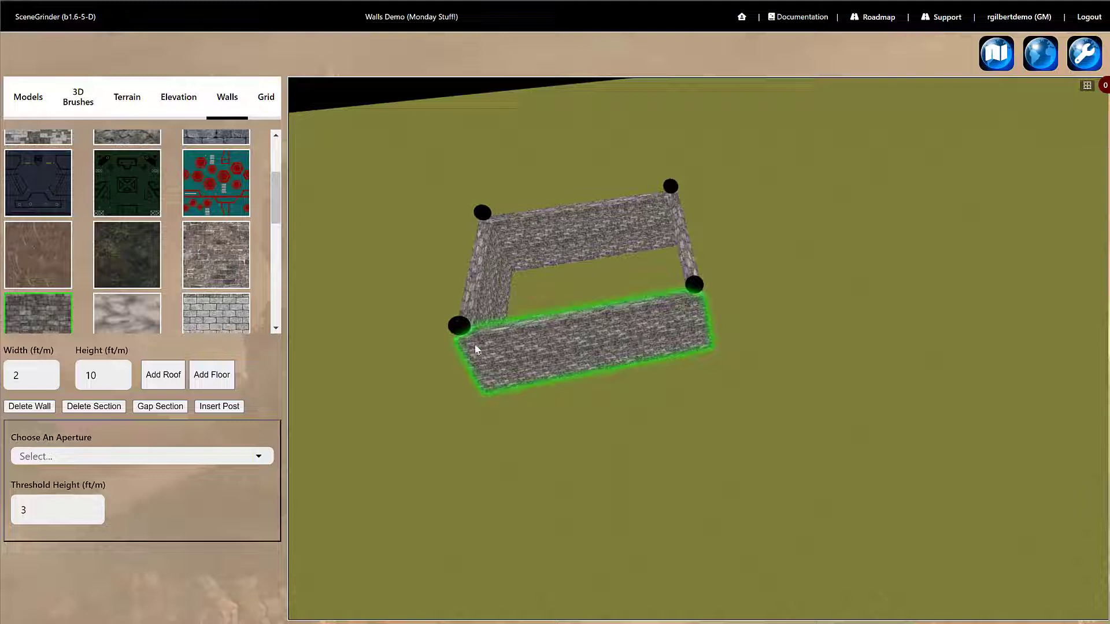
{"action": "left_click", "coordinate": [219, 407]}
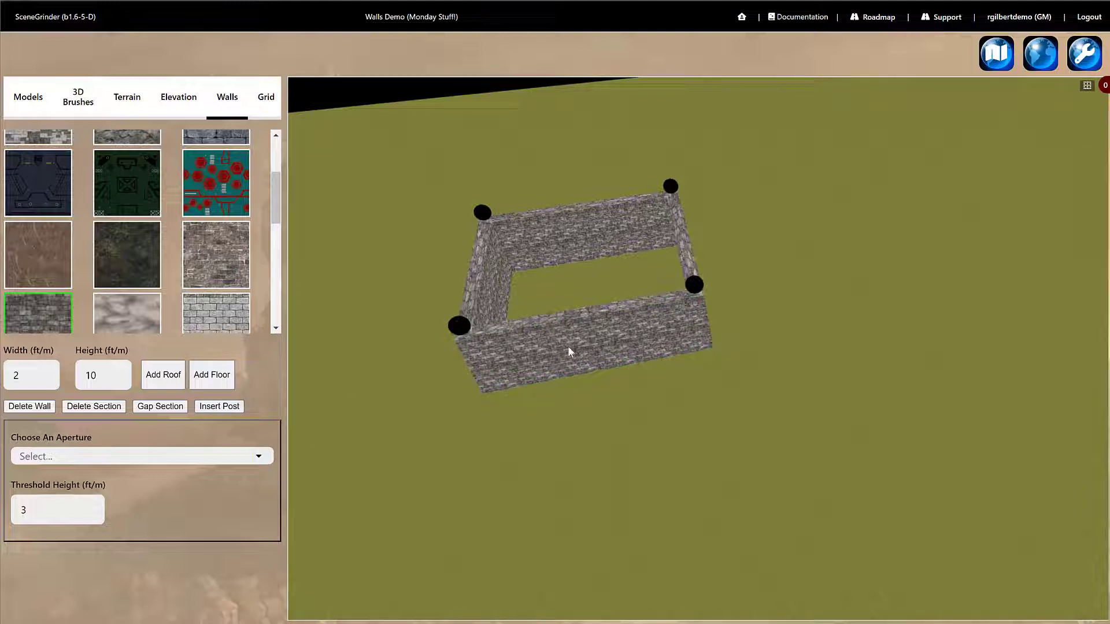
Set a closed Door 05 with threshold height 0 in the left section of the room's front wall.
{"action": "left_click", "coordinate": [534, 346]}
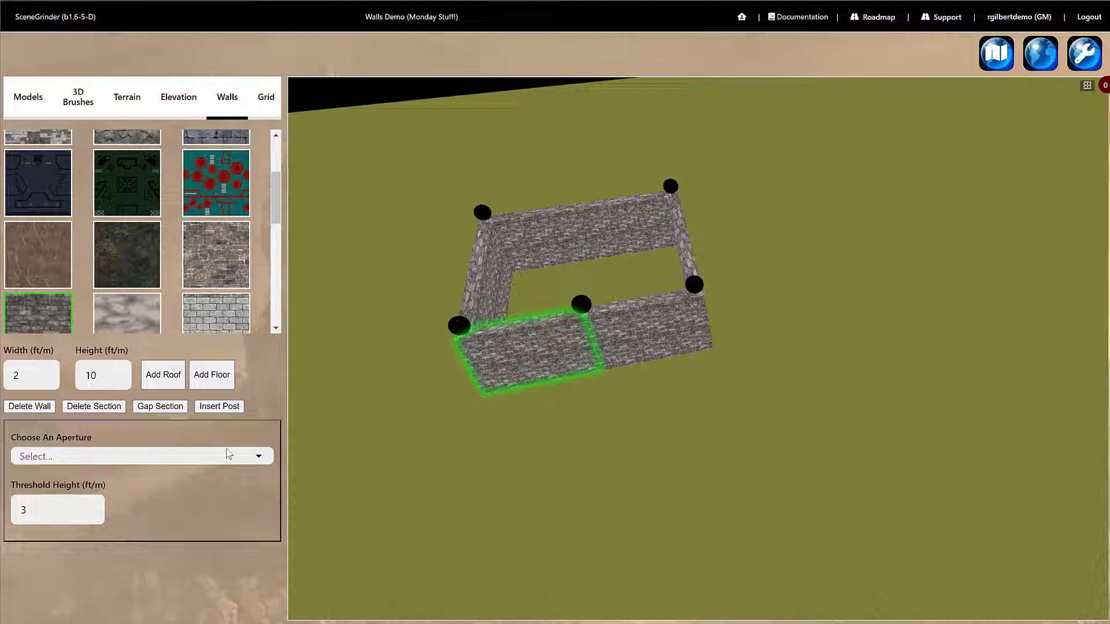
{"action": "left_click", "coordinate": [154, 457]}
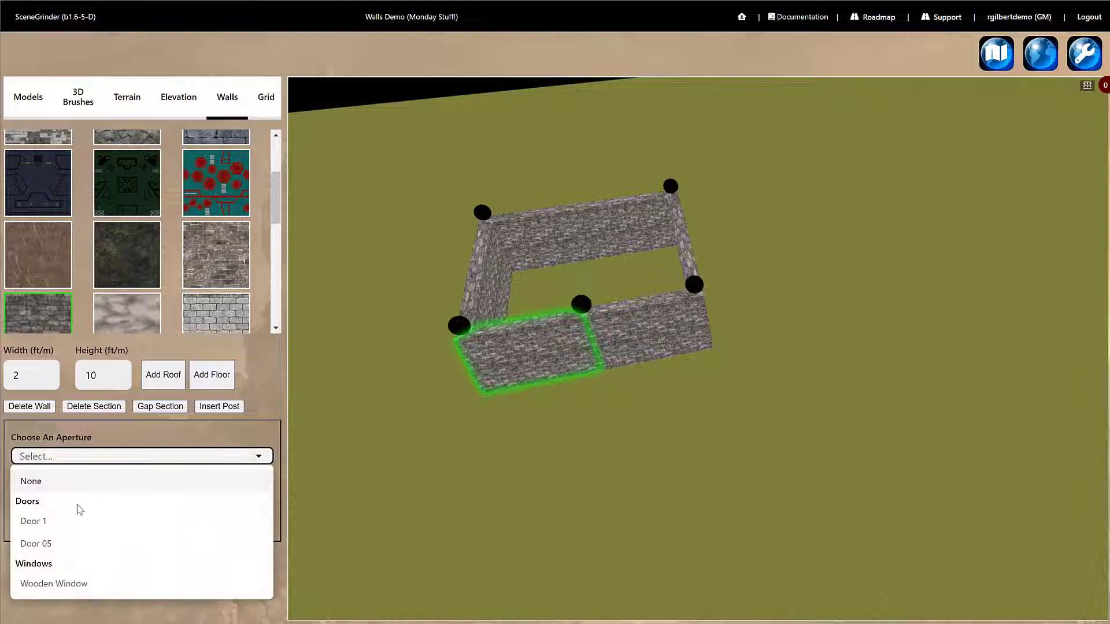
{"action": "left_click", "coordinate": [45, 547]}
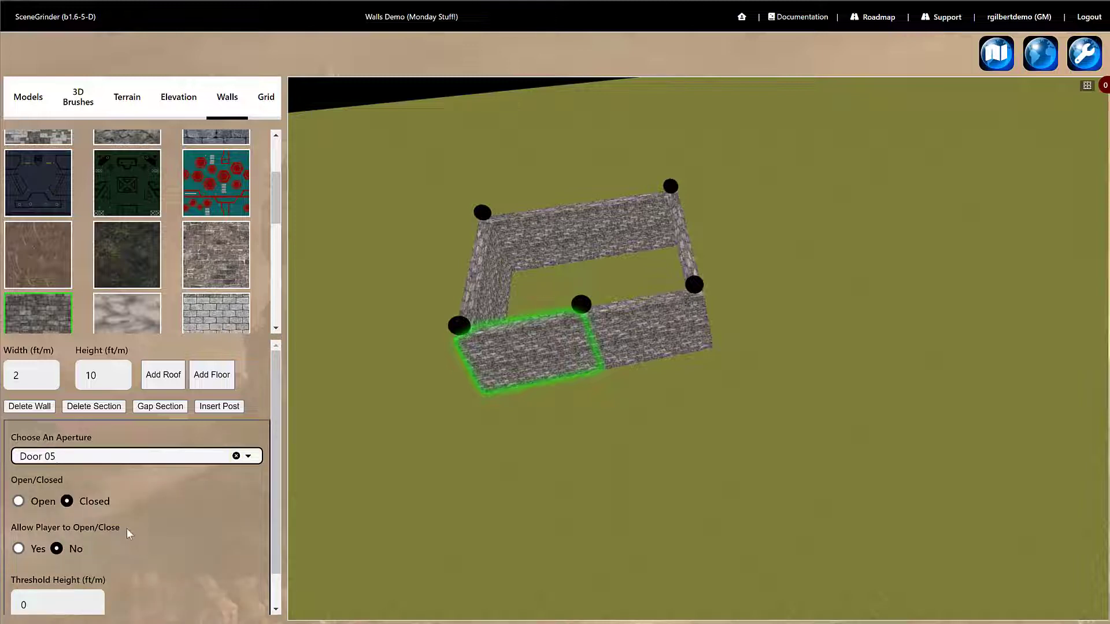
{"action": "scroll", "coordinate": [110, 532], "scroll_direction": "down", "scroll_amount": 1}
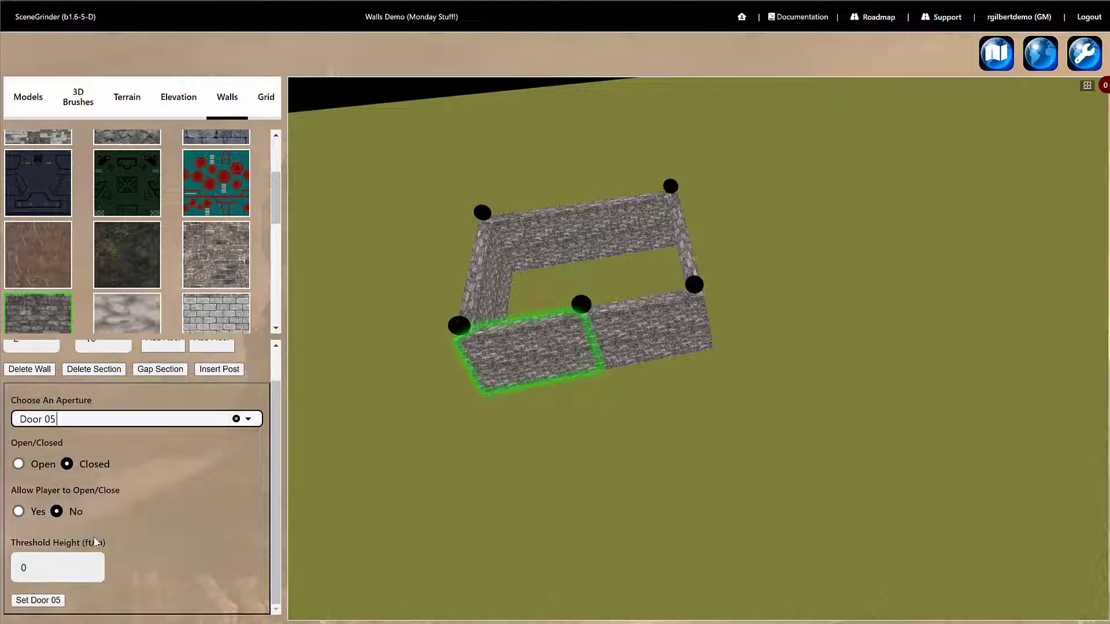
{"action": "left_click", "coordinate": [37, 601]}
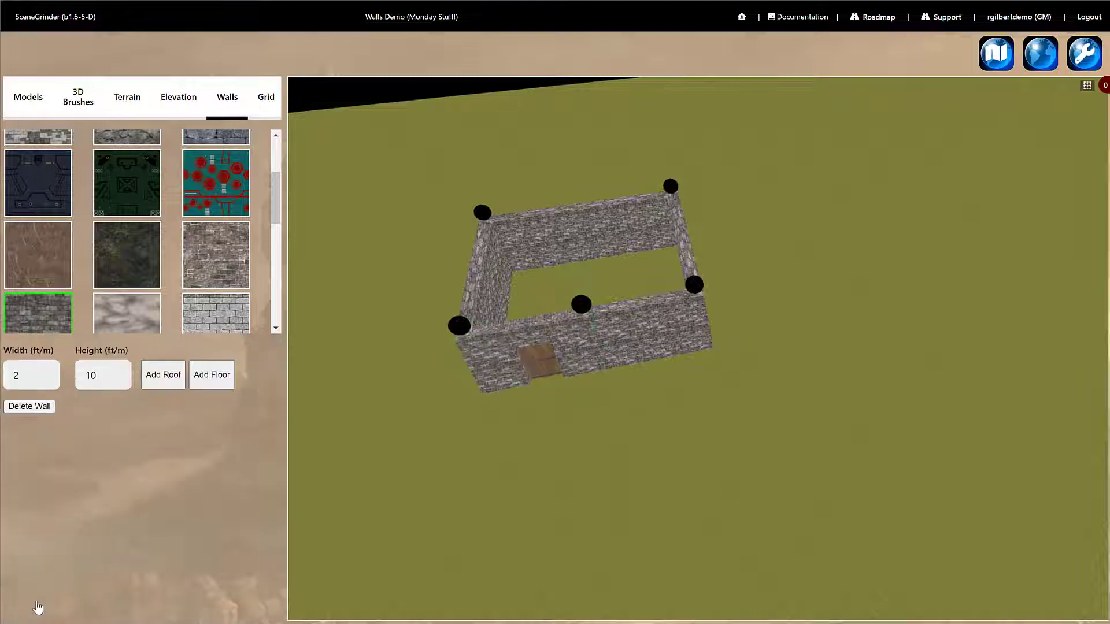
{"action": "left_click", "coordinate": [531, 325]}
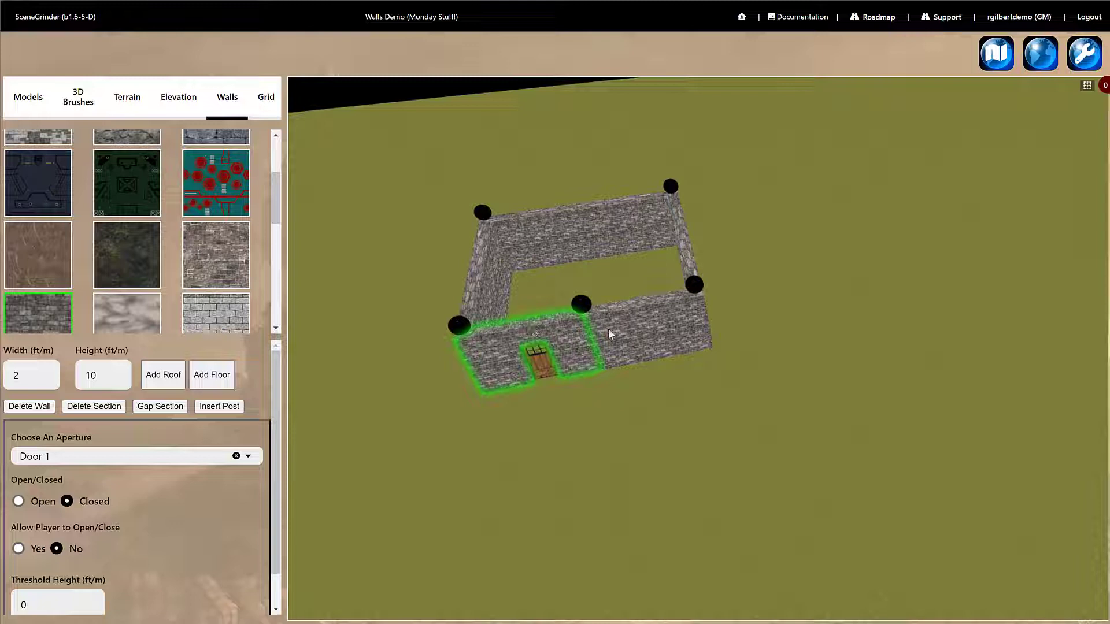
Set a Wooden Window with threshold height 3 in the right section of the room's front wall.
{"action": "left_click", "coordinate": [640, 330]}
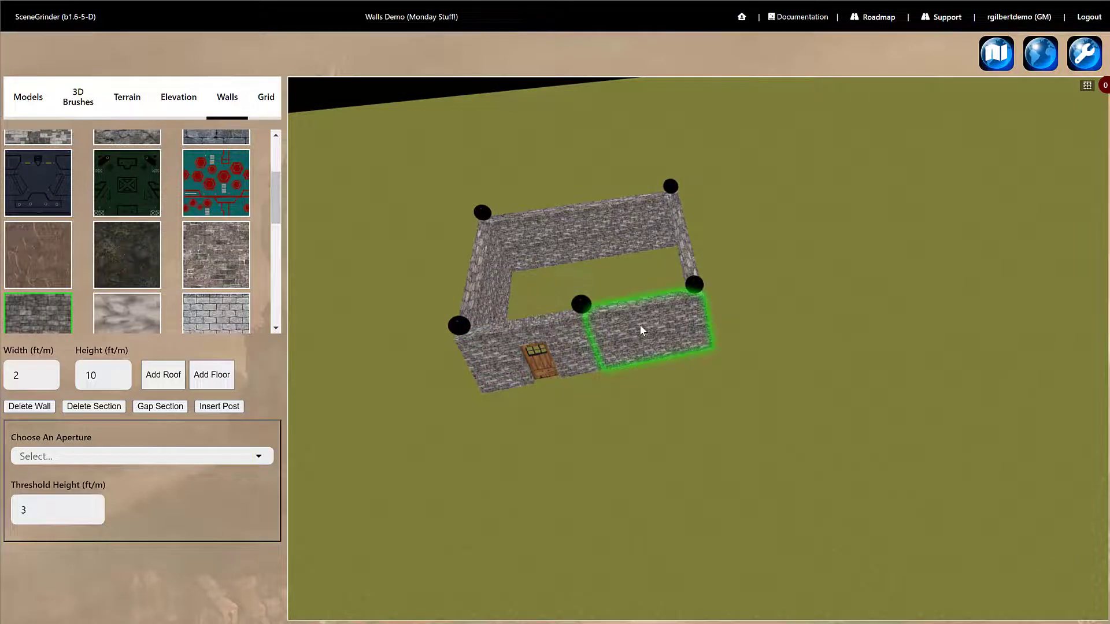
{"action": "left_click", "coordinate": [79, 457]}
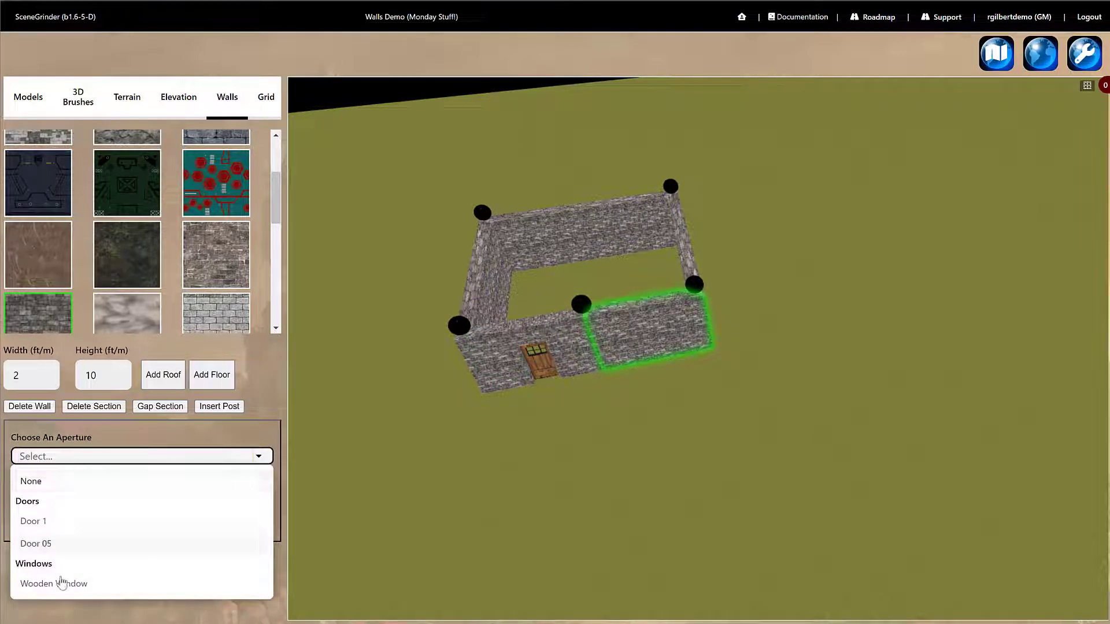
{"action": "left_click", "coordinate": [60, 583]}
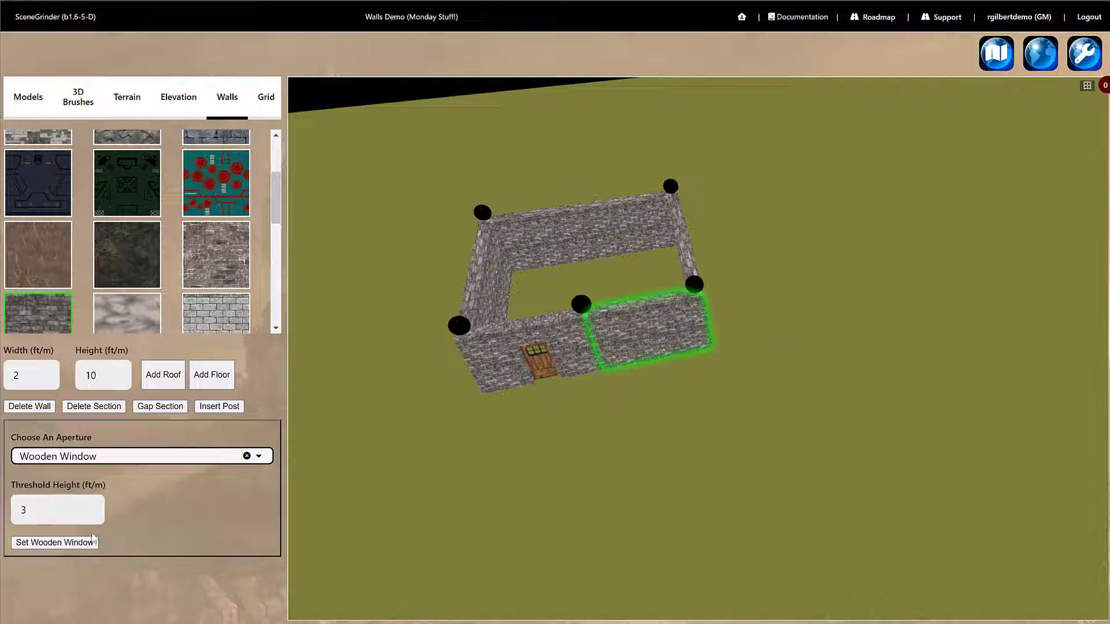
{"action": "left_click", "coordinate": [54, 542]}
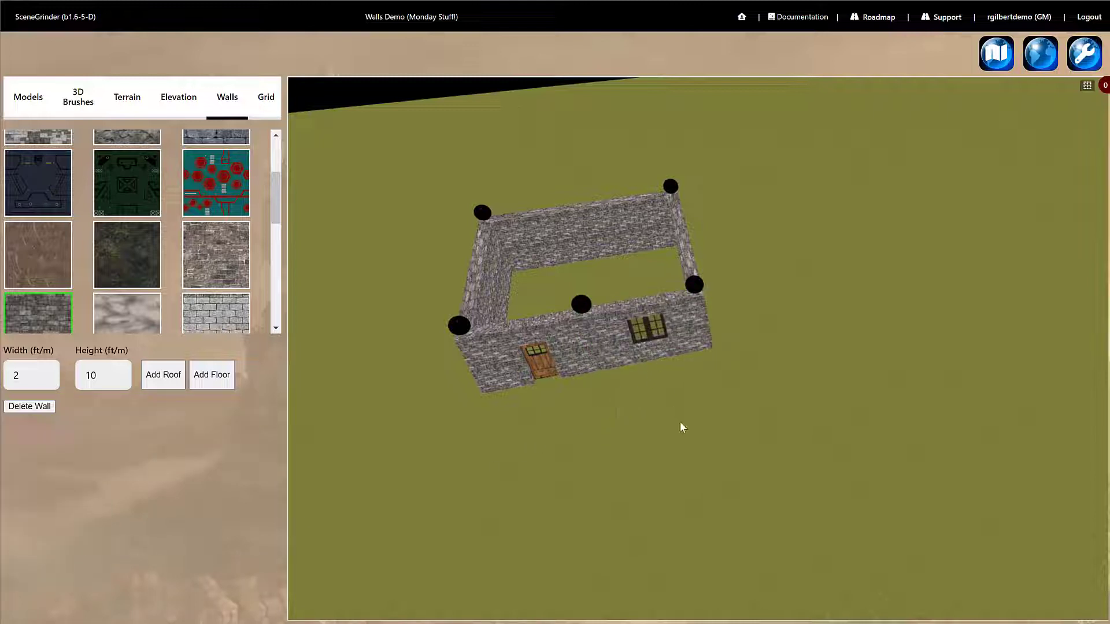
Move the front wall's middle post along the wall toward the door-side corner, shifting the door and window.
{"action": "left_click_drag", "start_coordinate": [680, 423], "coordinate": [680, 386]}
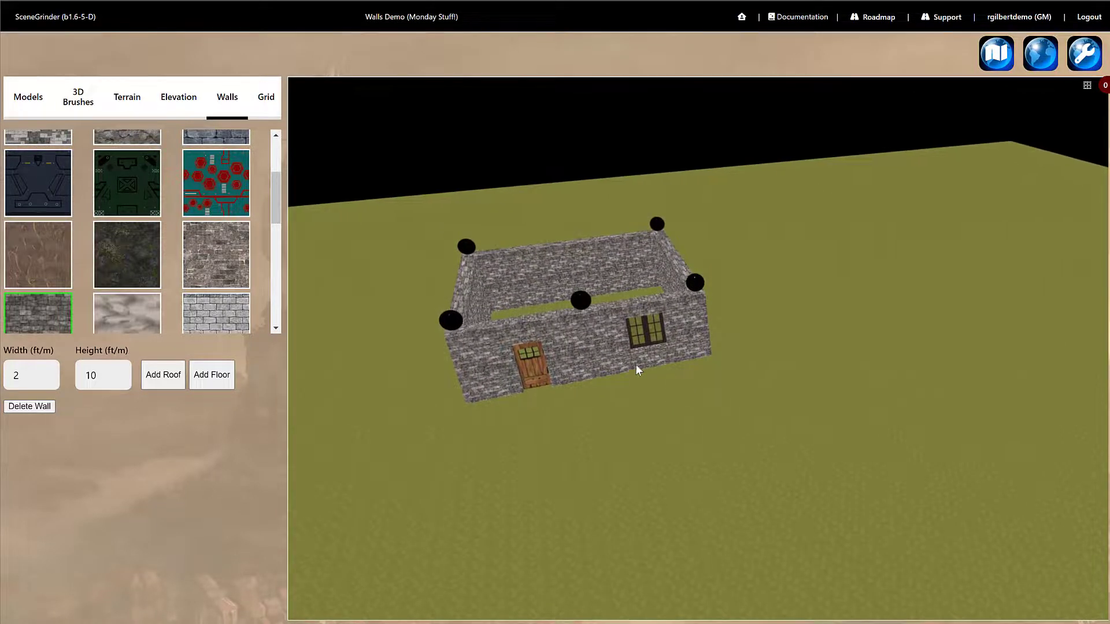
{"action": "left_click", "coordinate": [587, 347]}
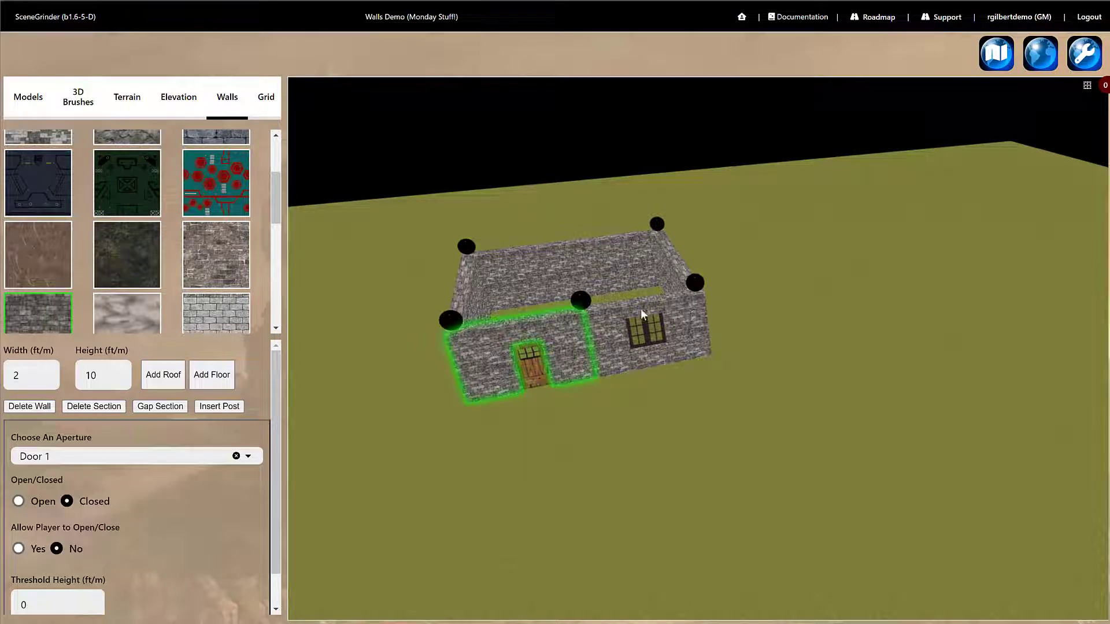
{"action": "left_click", "coordinate": [581, 301]}
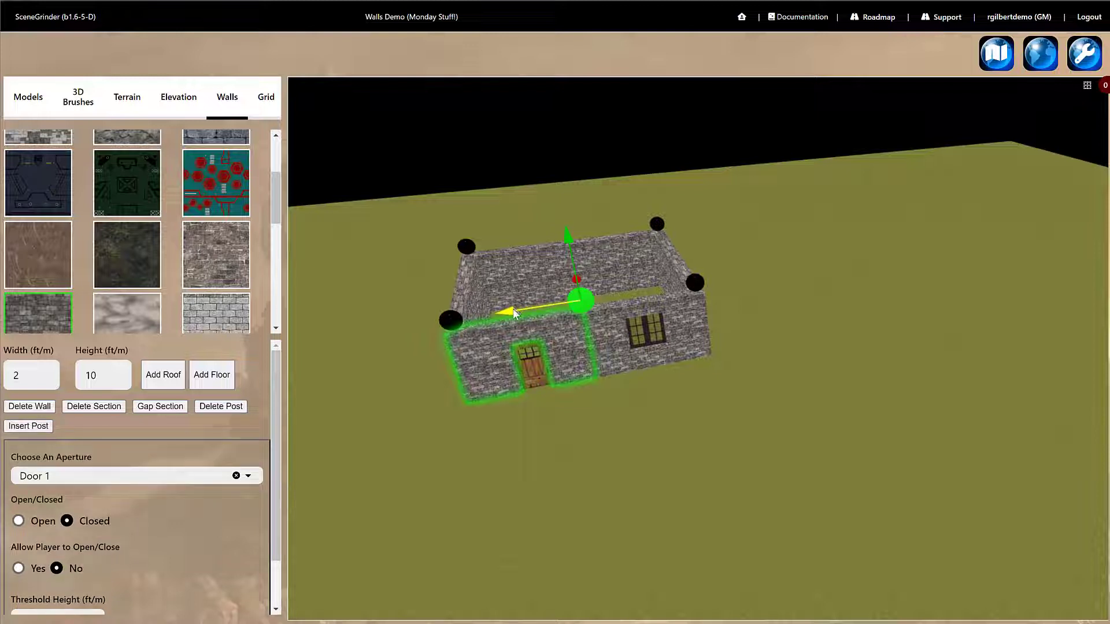
{"action": "left_click_drag", "start_coordinate": [512, 309], "coordinate": [471, 316]}
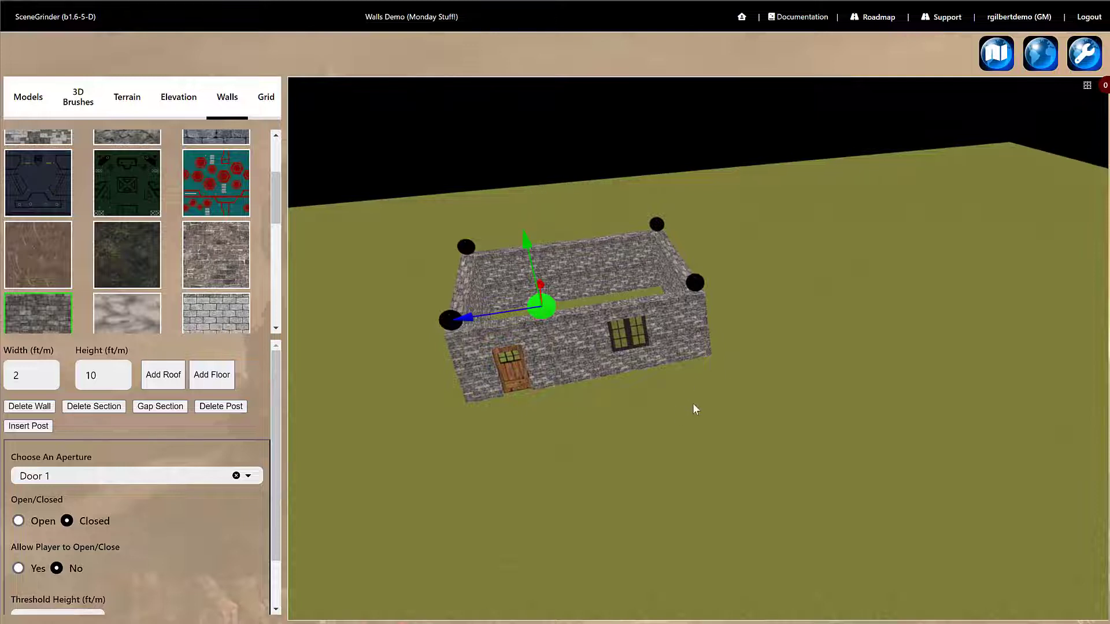
{"action": "left_click_drag", "start_coordinate": [696, 406], "coordinate": [548, 461]}
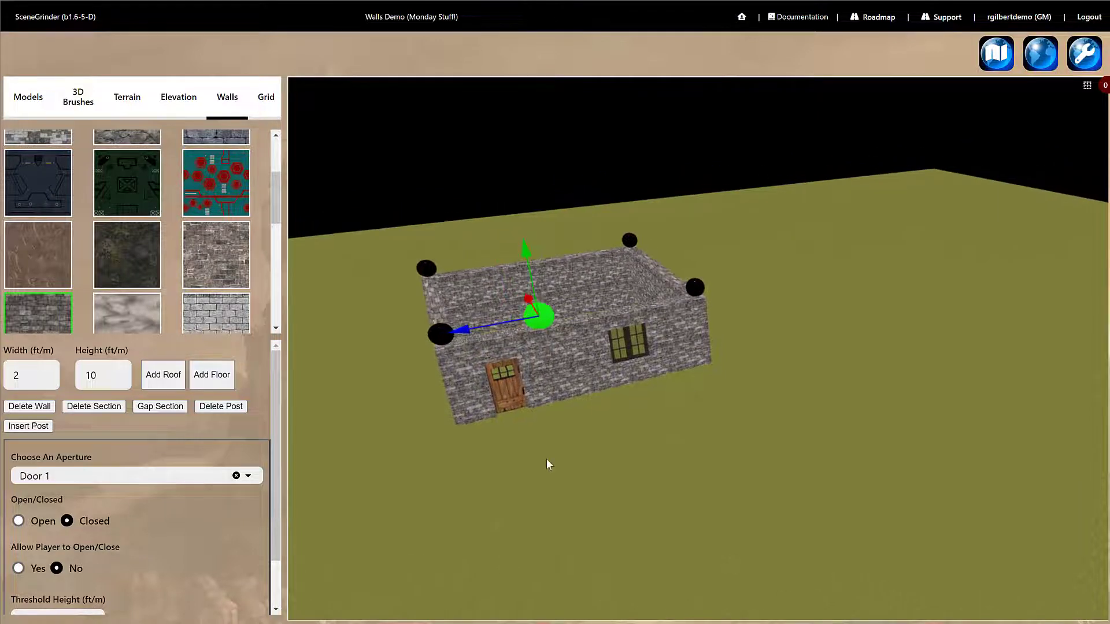
{"action": "left_click", "coordinate": [570, 434]}
Duplicate the whole stone room with its door and window, and place the copy beside the original on the window side.
{"action": "left_click_drag", "start_coordinate": [622, 452], "coordinate": [566, 361]}
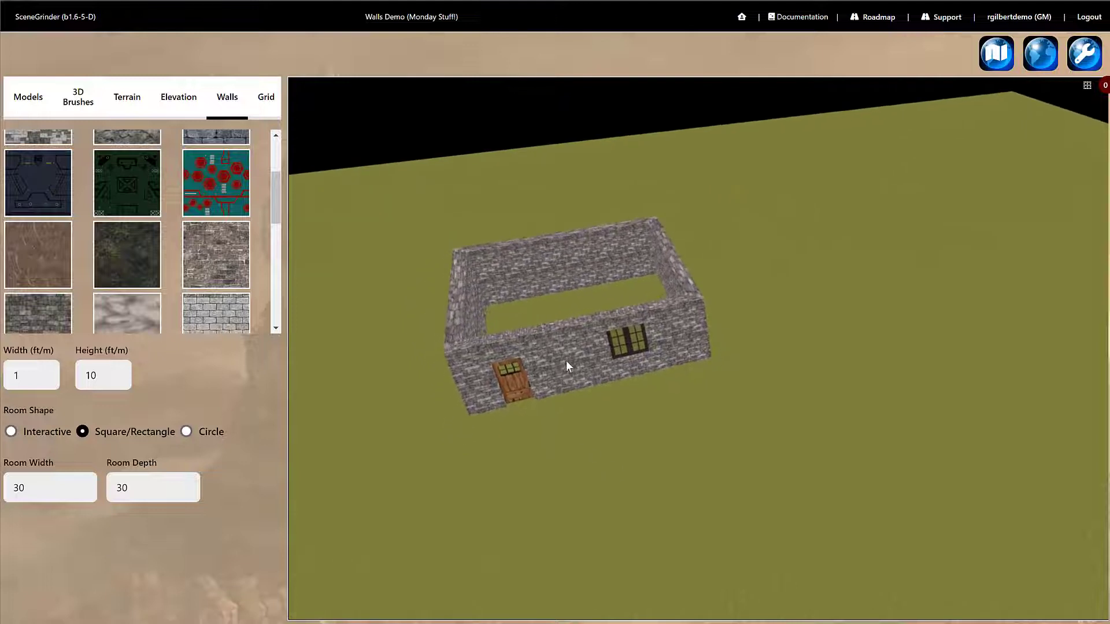
{"action": "left_click", "coordinate": [566, 362]}
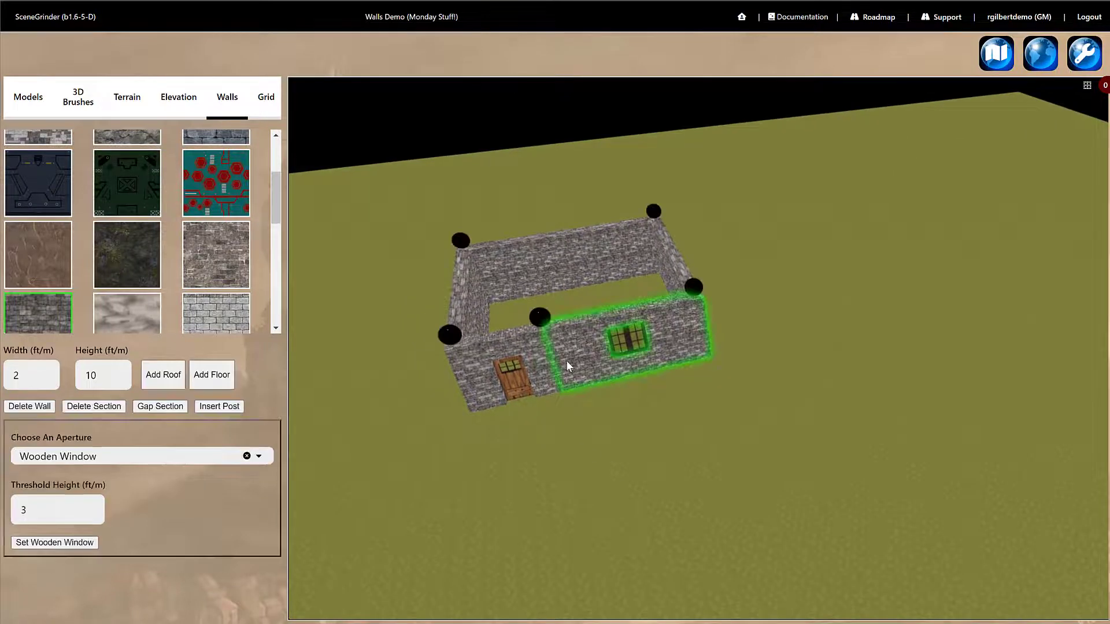
{"action": "left_click", "coordinate": [497, 347]}
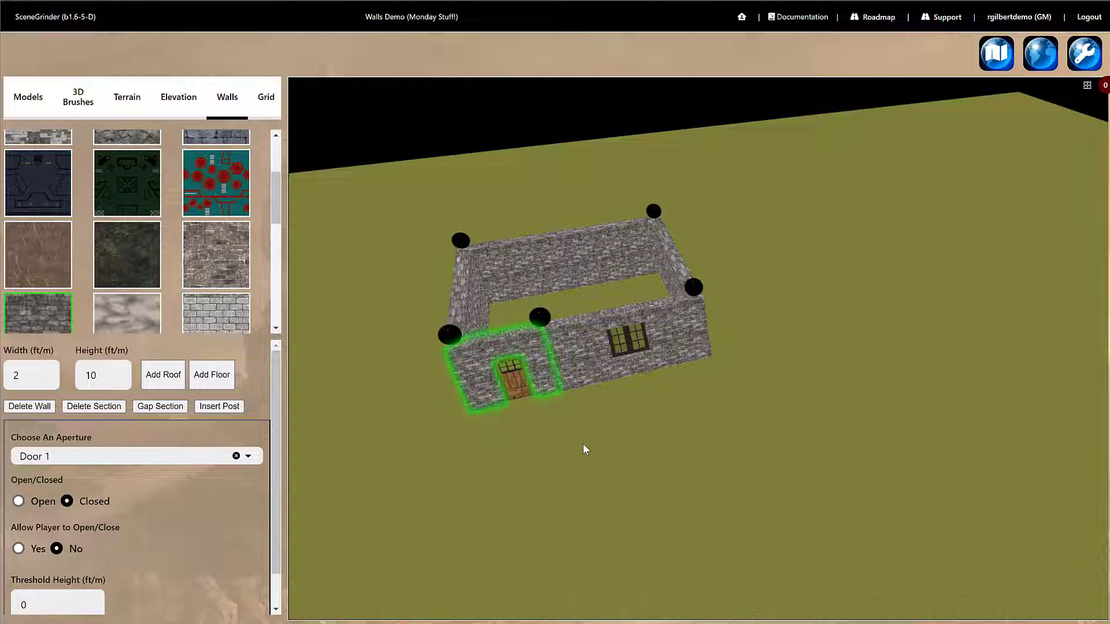
{"action": "left_click_drag", "start_coordinate": [578, 458], "coordinate": [556, 480]}
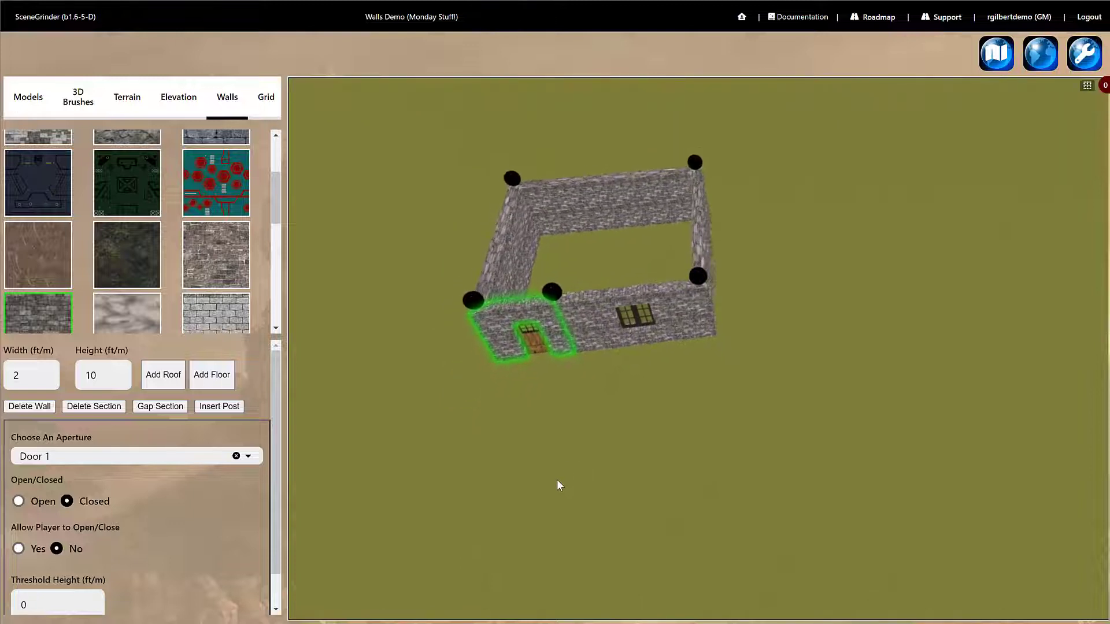
{"action": "left_click", "coordinate": [641, 179]}
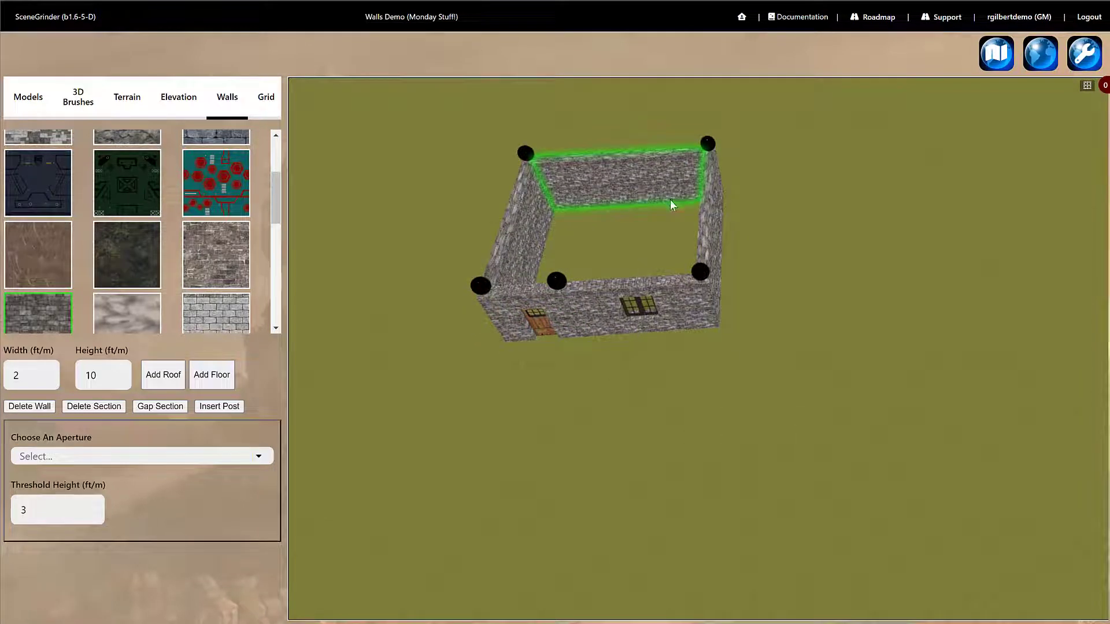
{"action": "key", "text": "ctrl+v"}
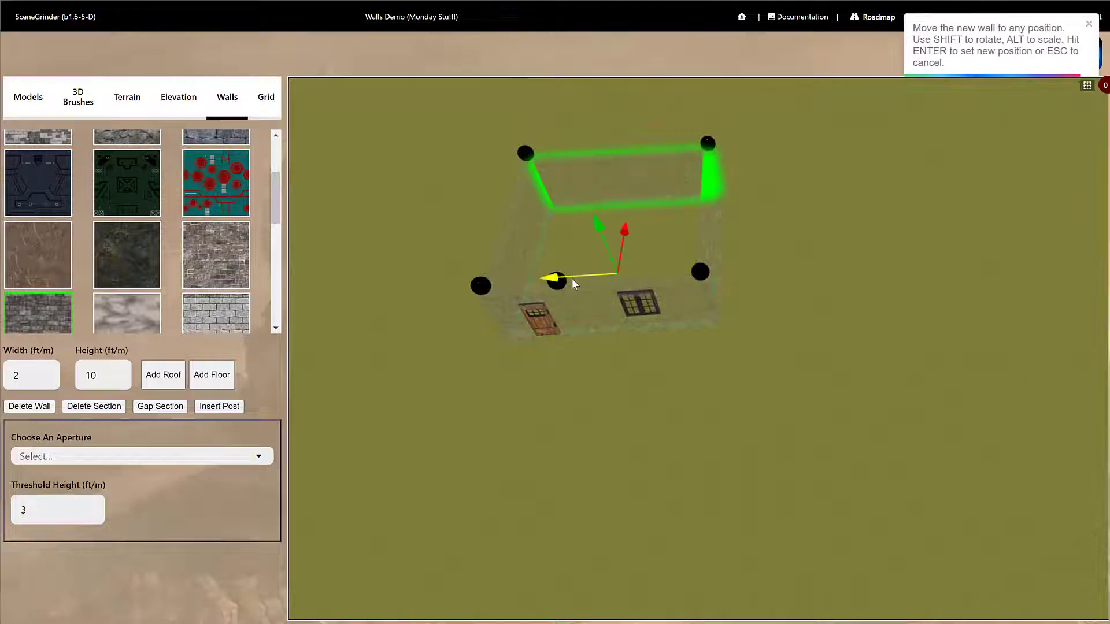
{"action": "left_click_drag", "start_coordinate": [581, 276], "coordinate": [821, 280]}
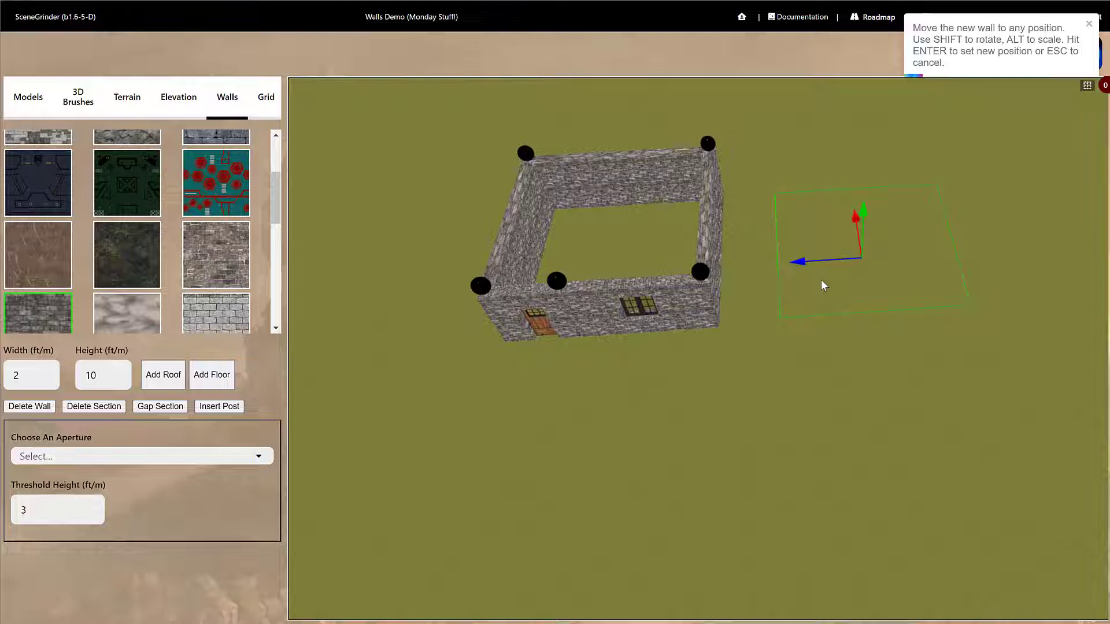
{"action": "key", "text": "Return"}
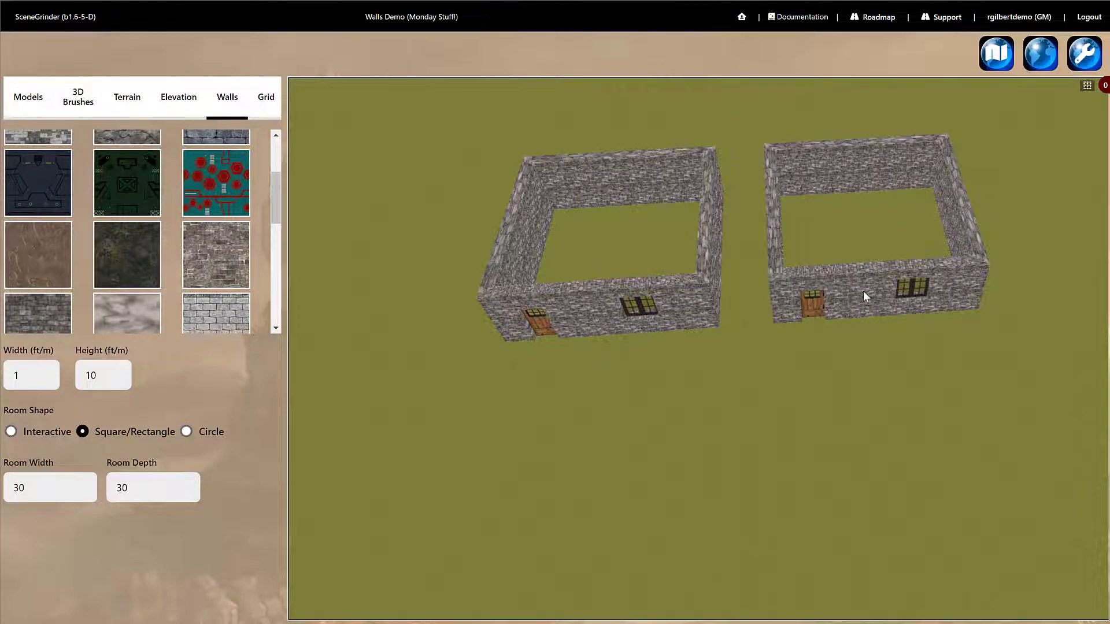
{"action": "left_click", "coordinate": [862, 297]}
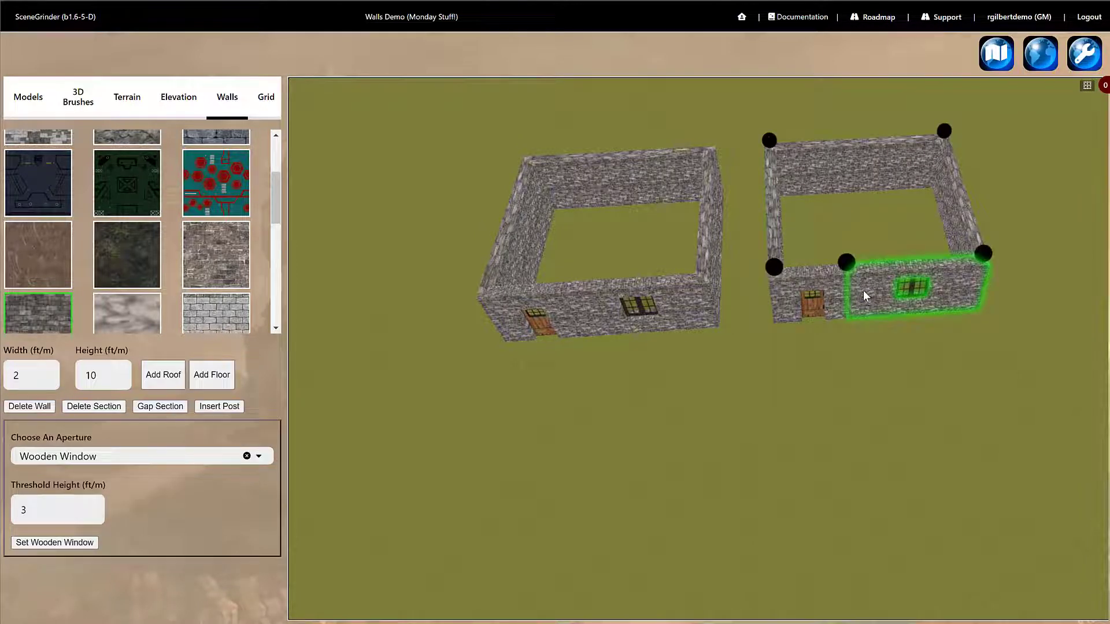
Rotate the duplicated stone room about a quarter turn so its door and window wall faces away from the original.
{"action": "key", "text": "m"}
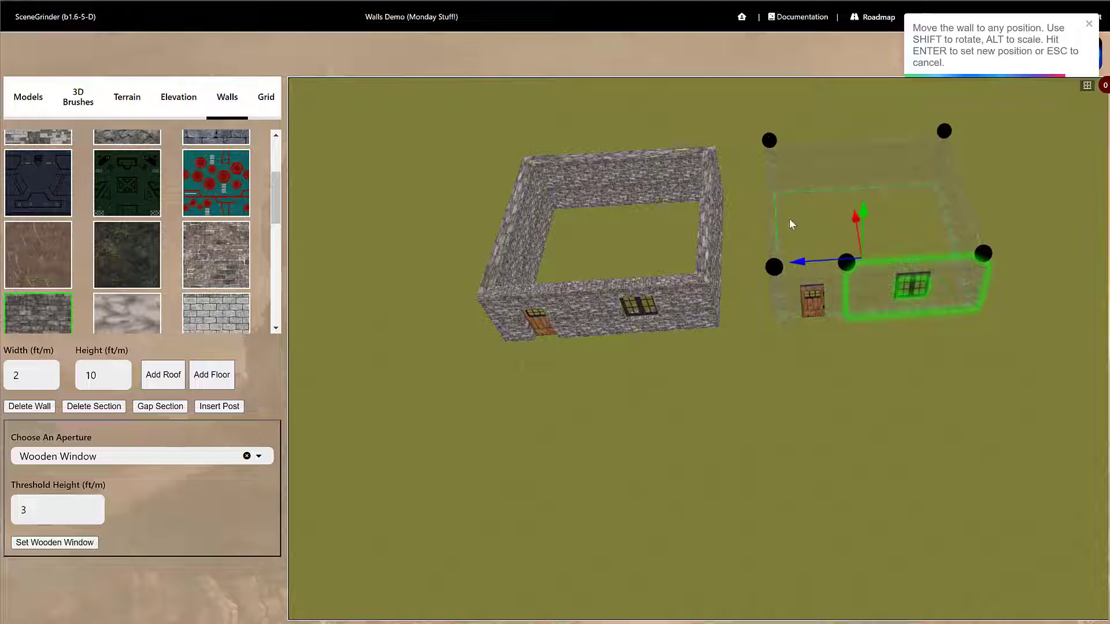
{"action": "key", "text": "shift"}
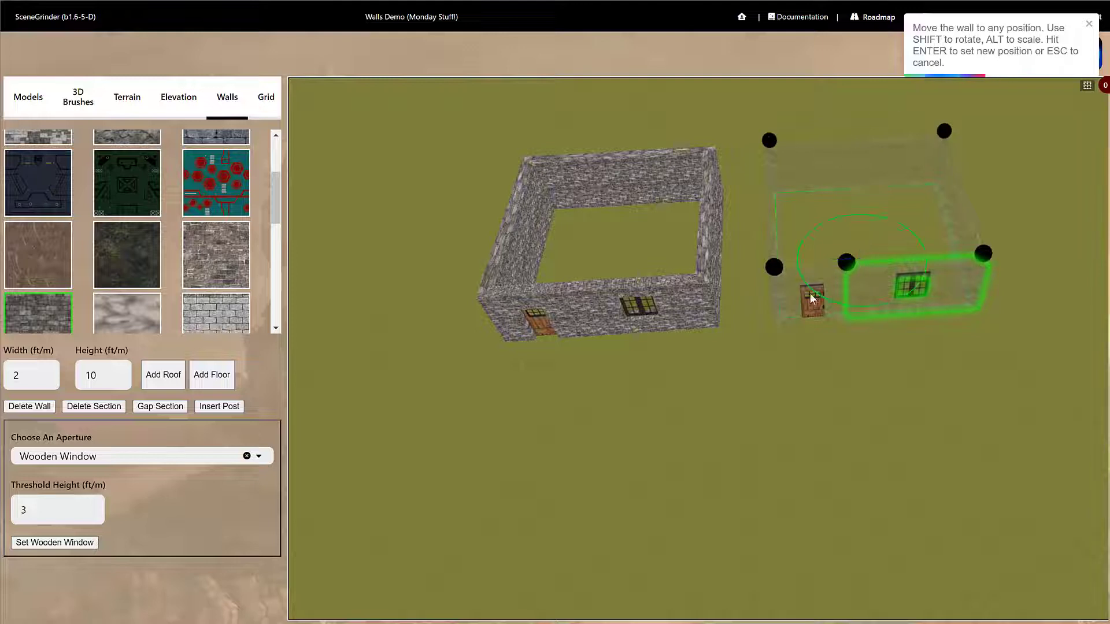
{"action": "left_click_drag", "start_coordinate": [811, 289], "coordinate": [894, 293]}
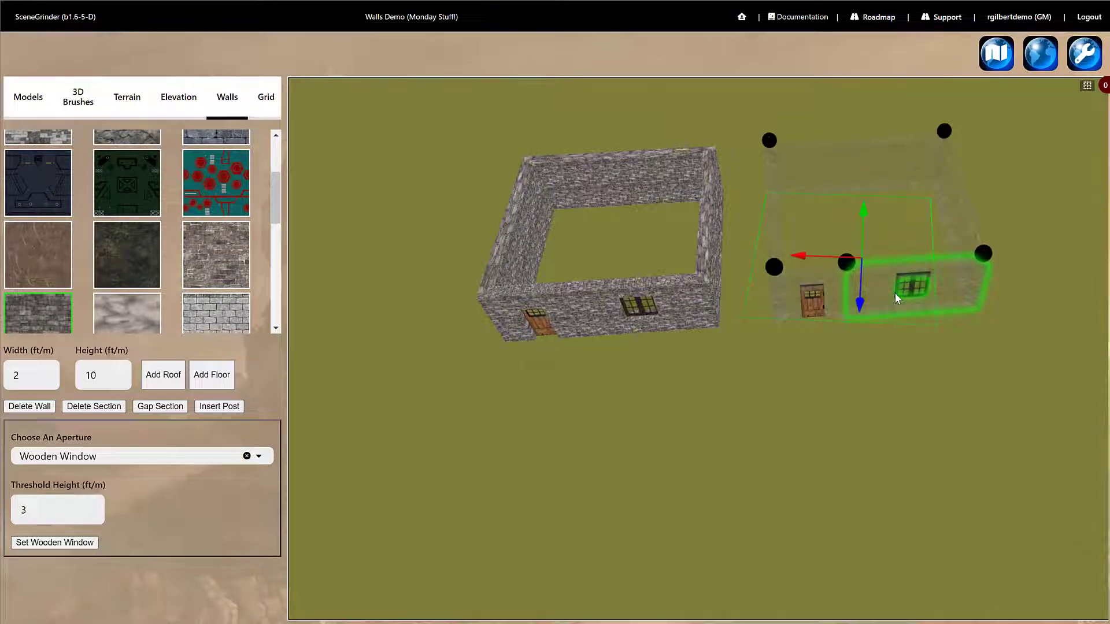
{"action": "key", "text": "Escape"}
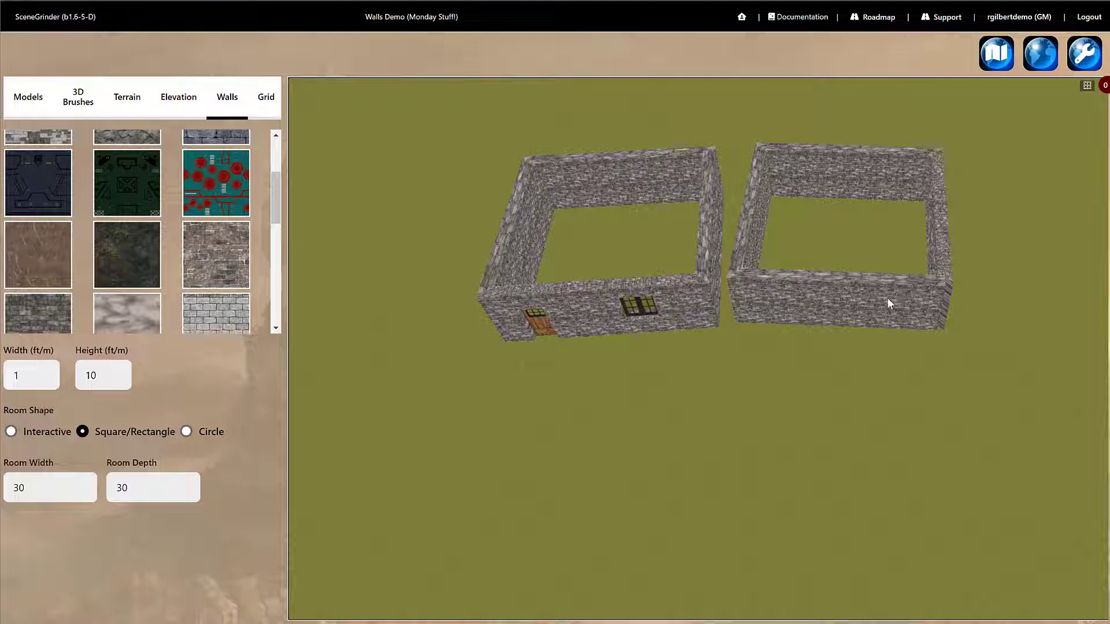
Scale the rotated duplicate room down uniformly to roughly half its width, keeping its position beside the original.
{"action": "left_click", "coordinate": [887, 300]}
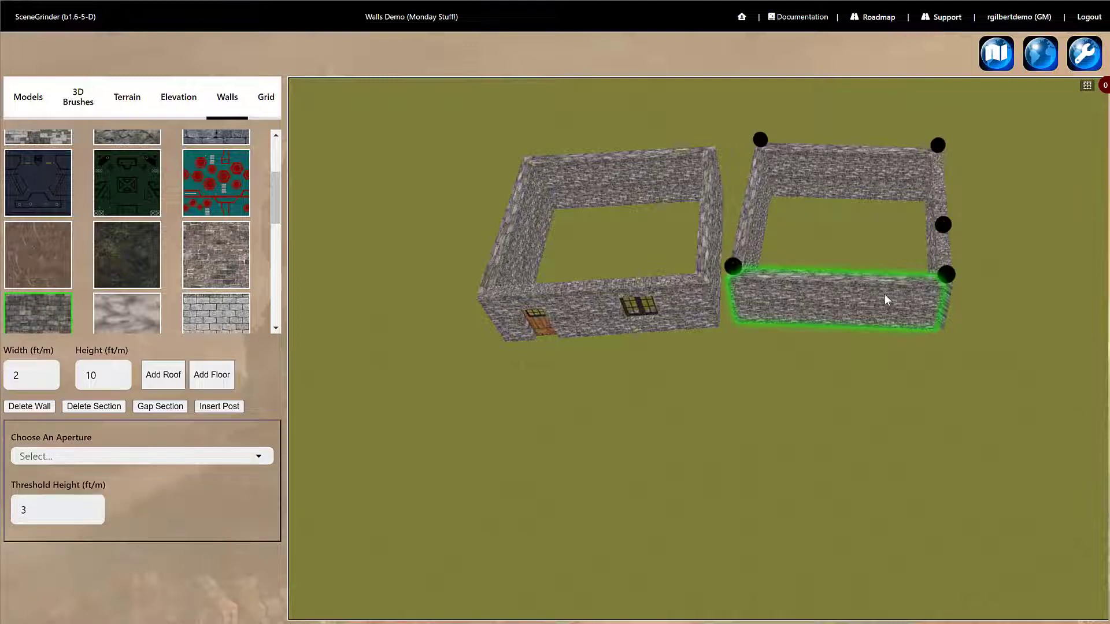
{"action": "left_click", "coordinate": [884, 293]}
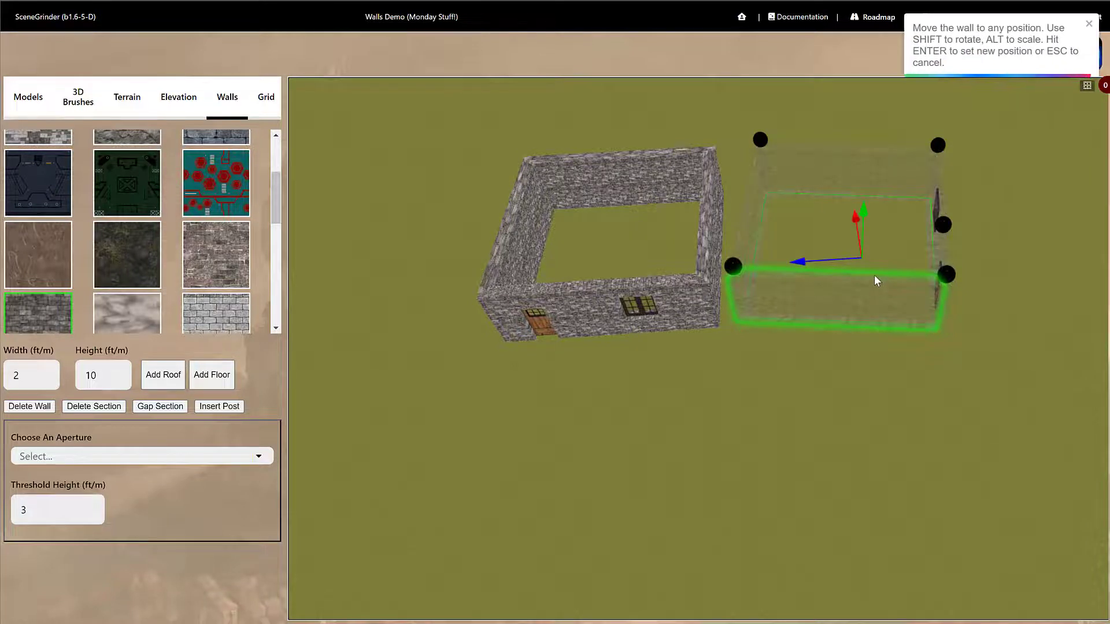
{"action": "key", "text": "alt"}
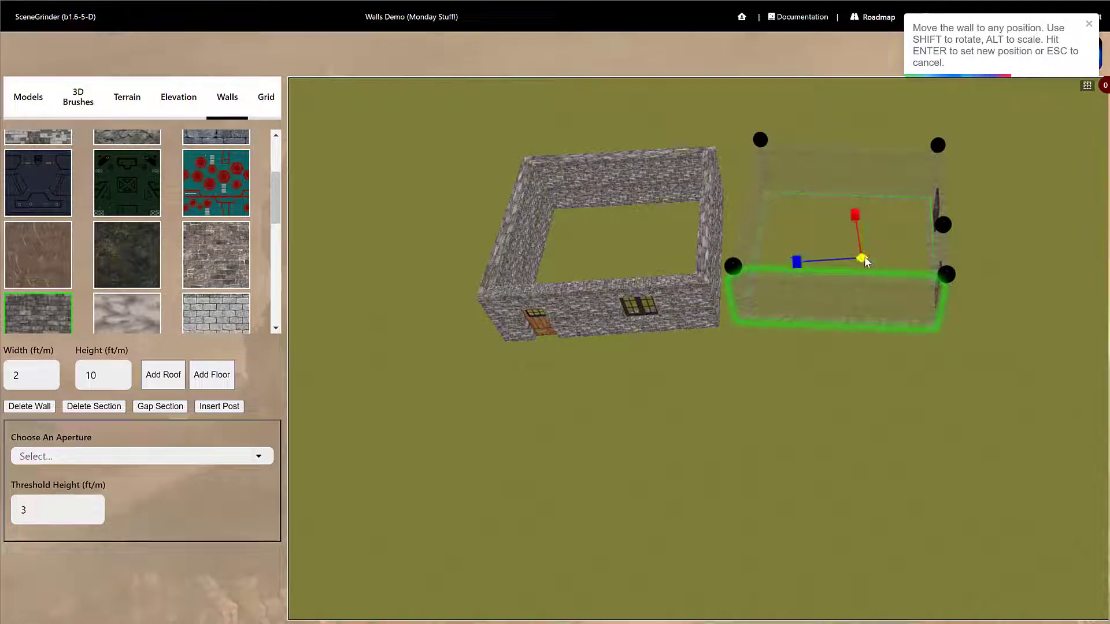
{"action": "left_click_drag", "start_coordinate": [864, 257], "coordinate": [1098, 466]}
{"action": "key", "text": "Return"}
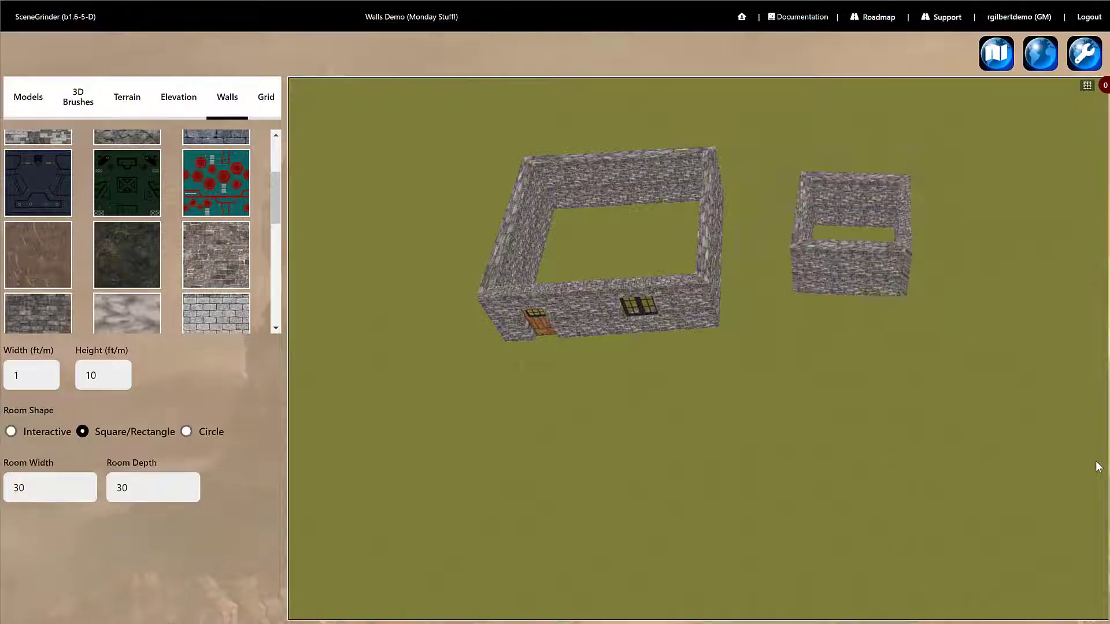
Delete both stone rooms, the larger original and the scaled-down duplicate, to clear the ground.
{"action": "left_click_drag", "start_coordinate": [863, 338], "coordinate": [745, 335]}
{"action": "left_click_drag", "start_coordinate": [895, 429], "coordinate": [989, 410]}
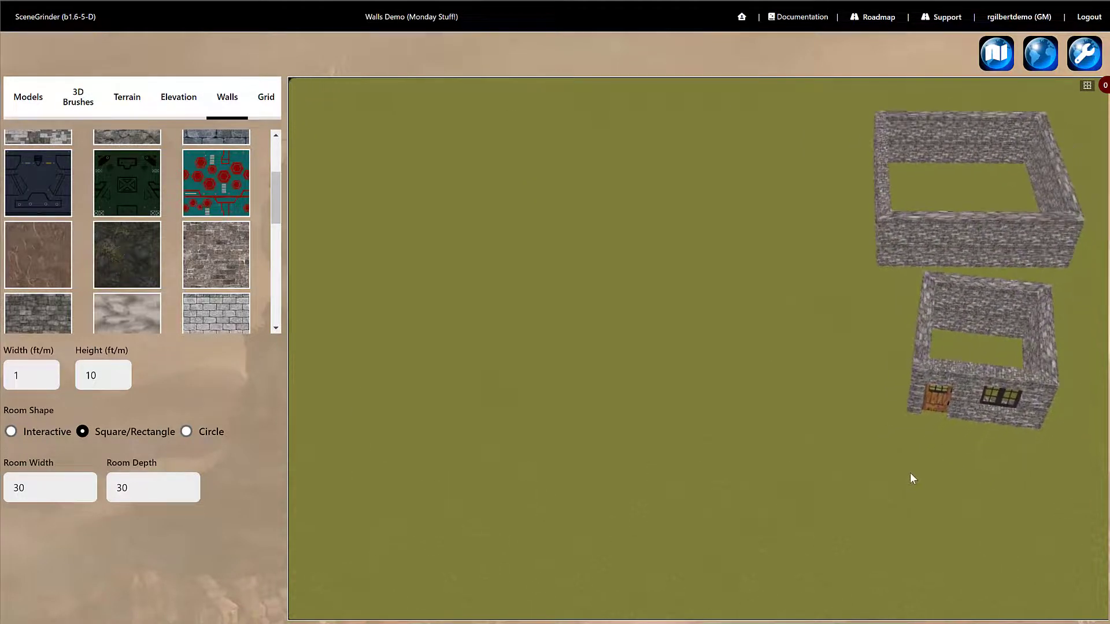
{"action": "left_click_drag", "start_coordinate": [905, 467], "coordinate": [1042, 461]}
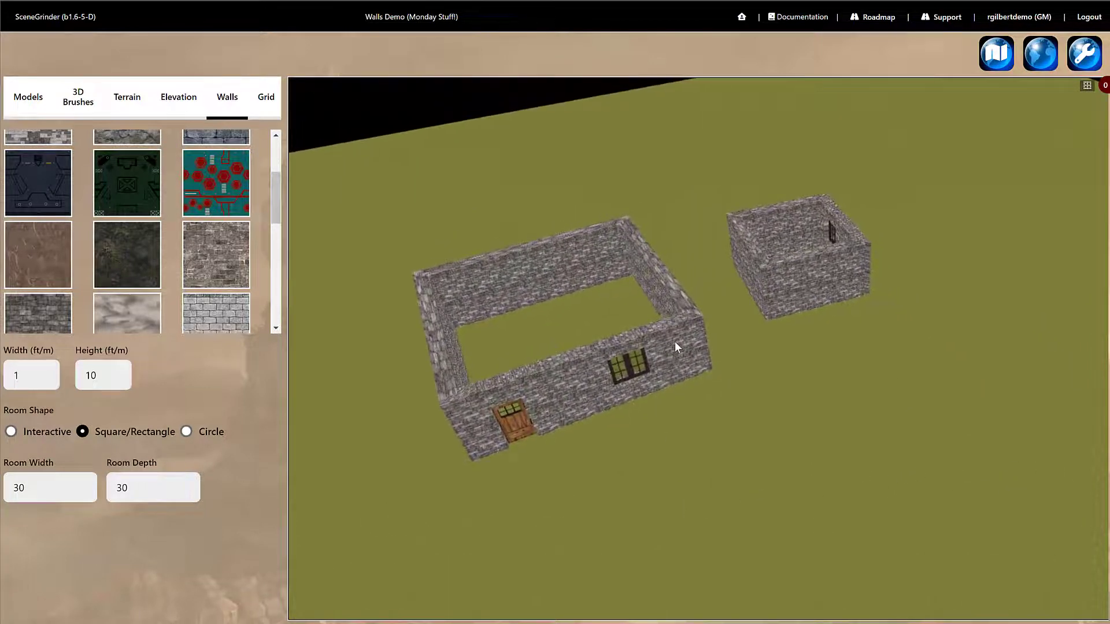
{"action": "left_click", "coordinate": [675, 341]}
{"action": "scroll", "coordinate": [588, 469], "scroll_direction": "down", "scroll_amount": 3}
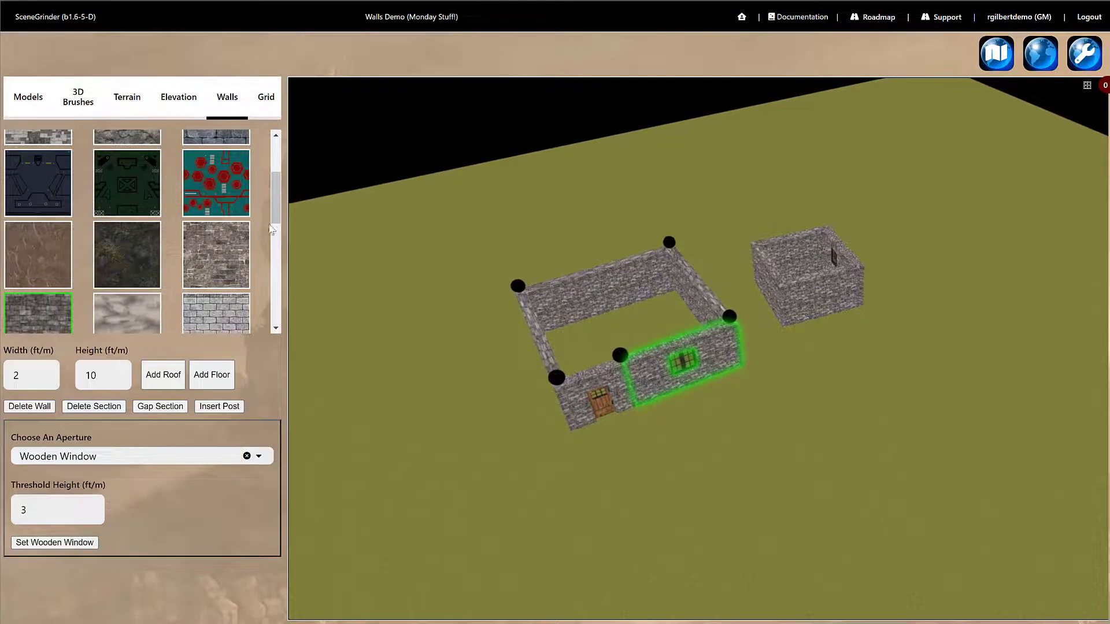
{"action": "left_click_drag", "start_coordinate": [276, 215], "coordinate": [289, 322]}
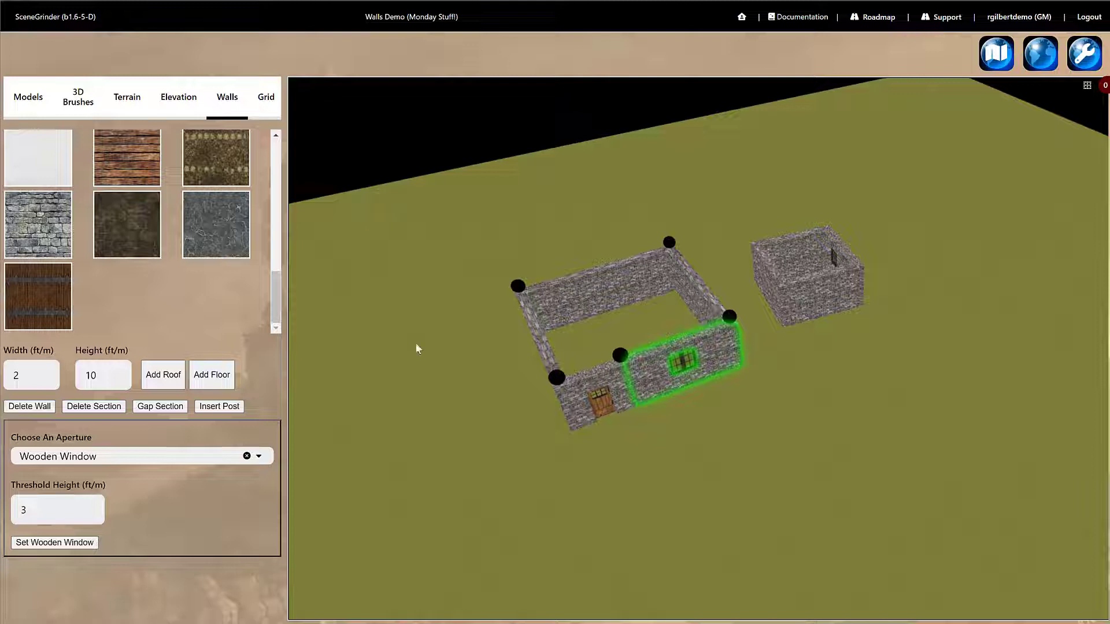
{"action": "left_click", "coordinate": [27, 406]}
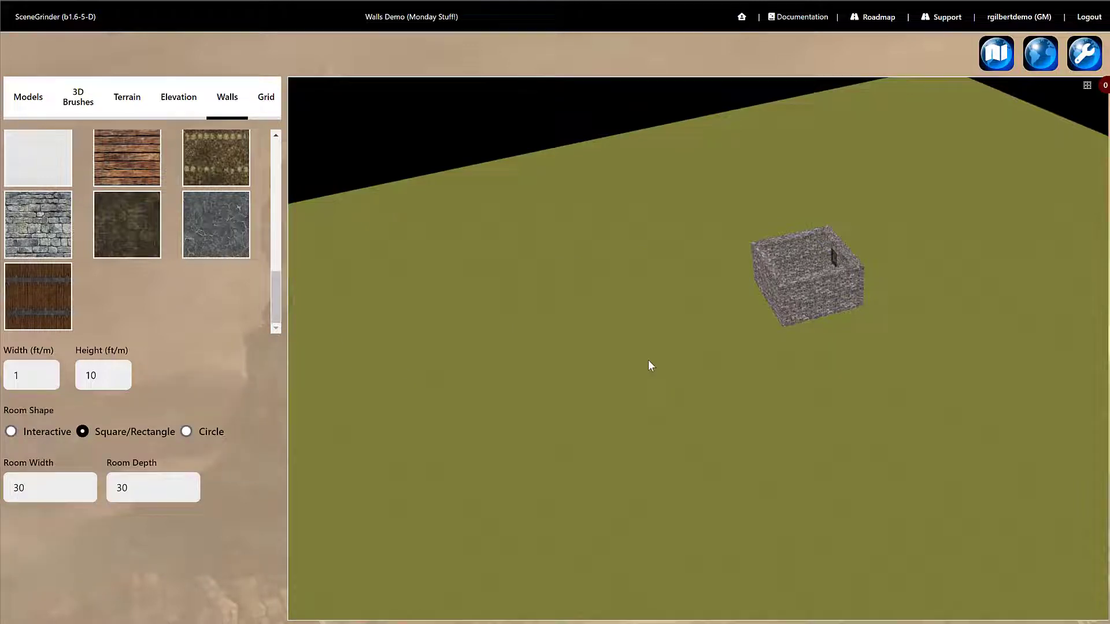
{"action": "left_click", "coordinate": [828, 307]}
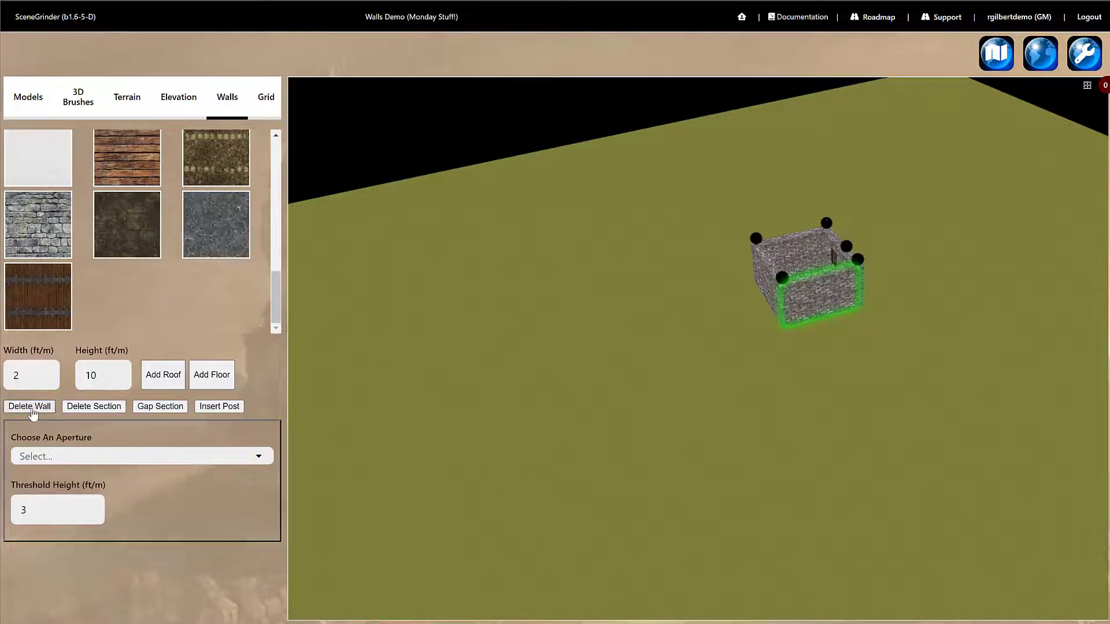
{"action": "left_click", "coordinate": [32, 408]}
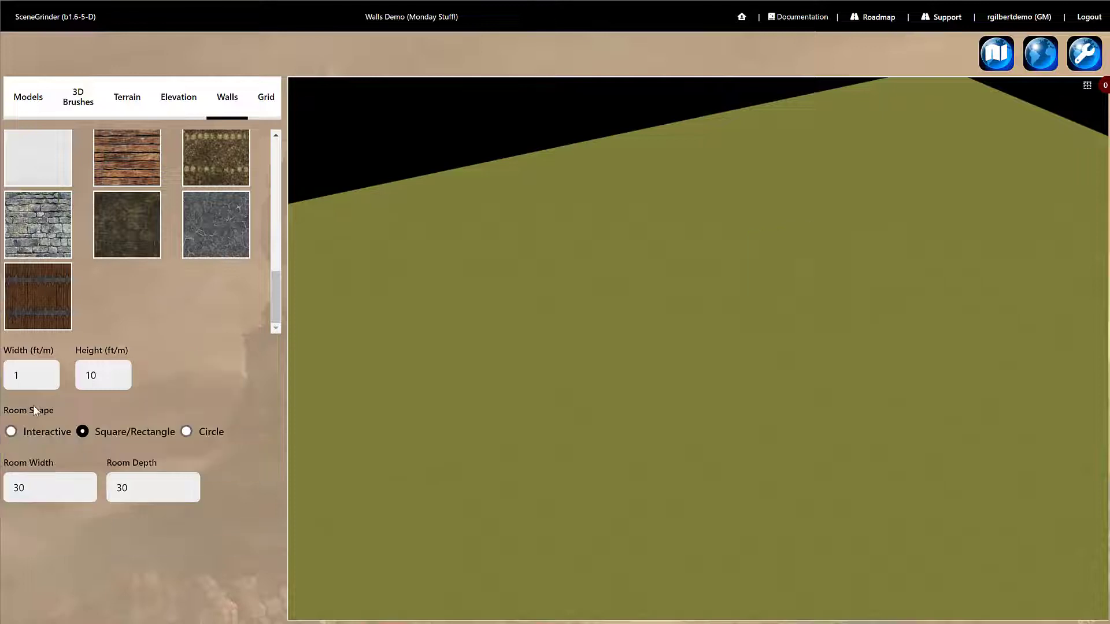
Place a circular room of width 30 on the open ground, with light grey brick walls 1 wide and 10 high.
{"action": "left_click", "coordinate": [187, 433]}
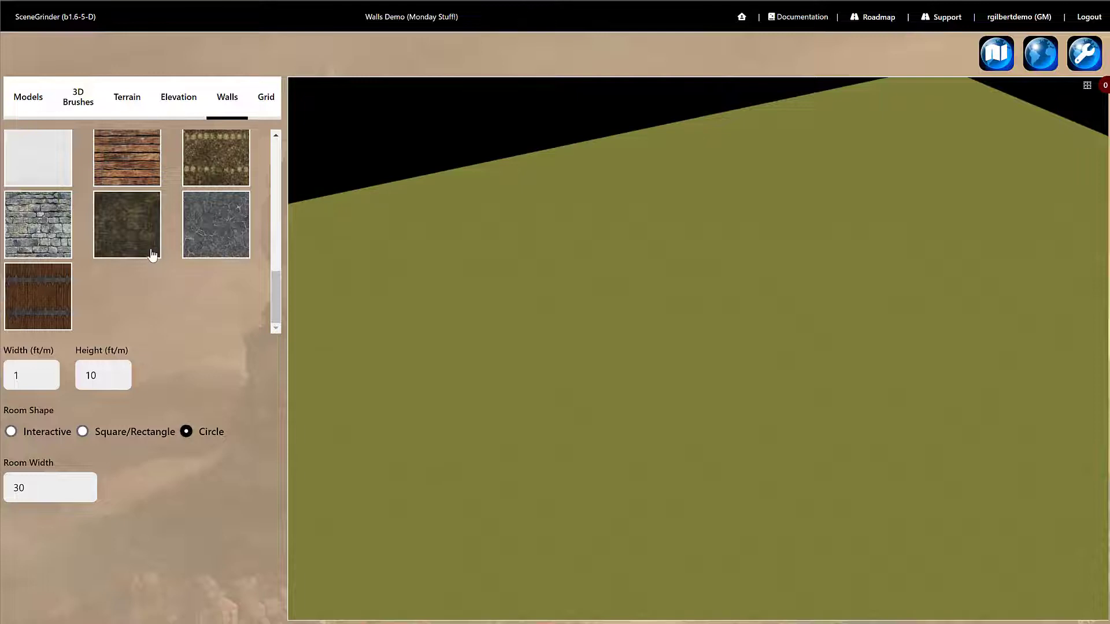
{"action": "scroll", "coordinate": [149, 251], "scroll_direction": "up", "scroll_amount": 3}
{"action": "left_click", "coordinate": [127, 321]}
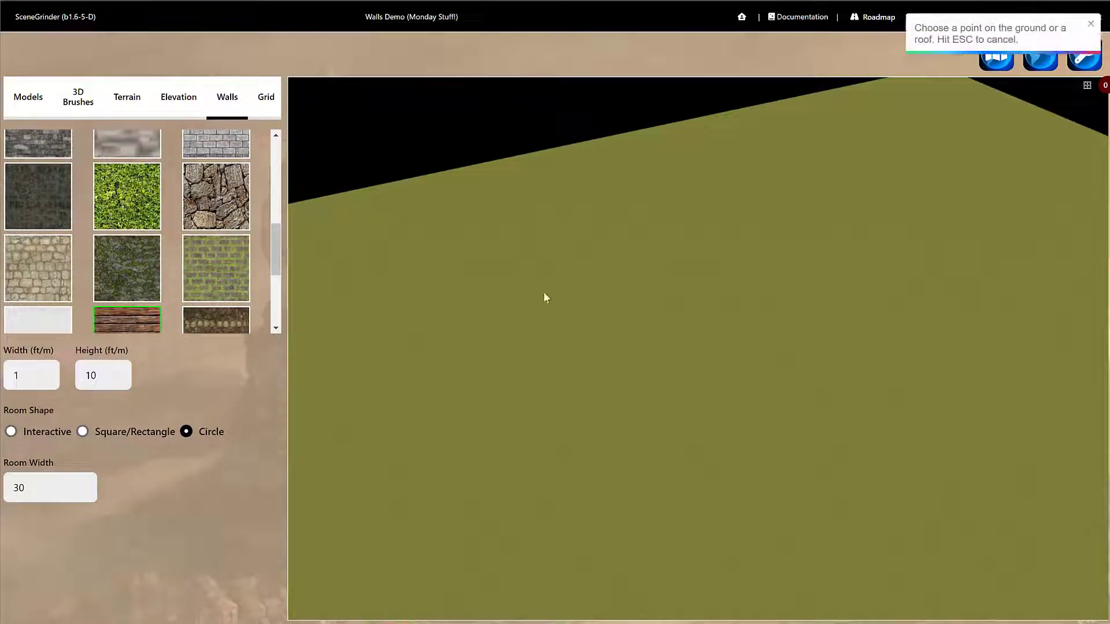
{"action": "left_click", "coordinate": [217, 151]}
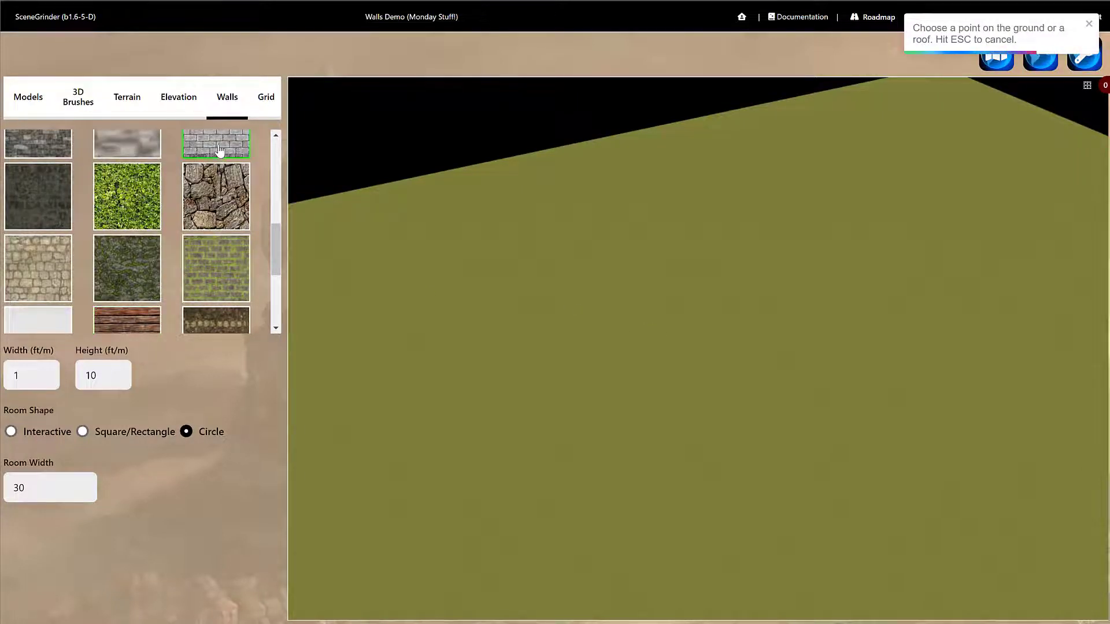
{"action": "left_click", "coordinate": [669, 333]}
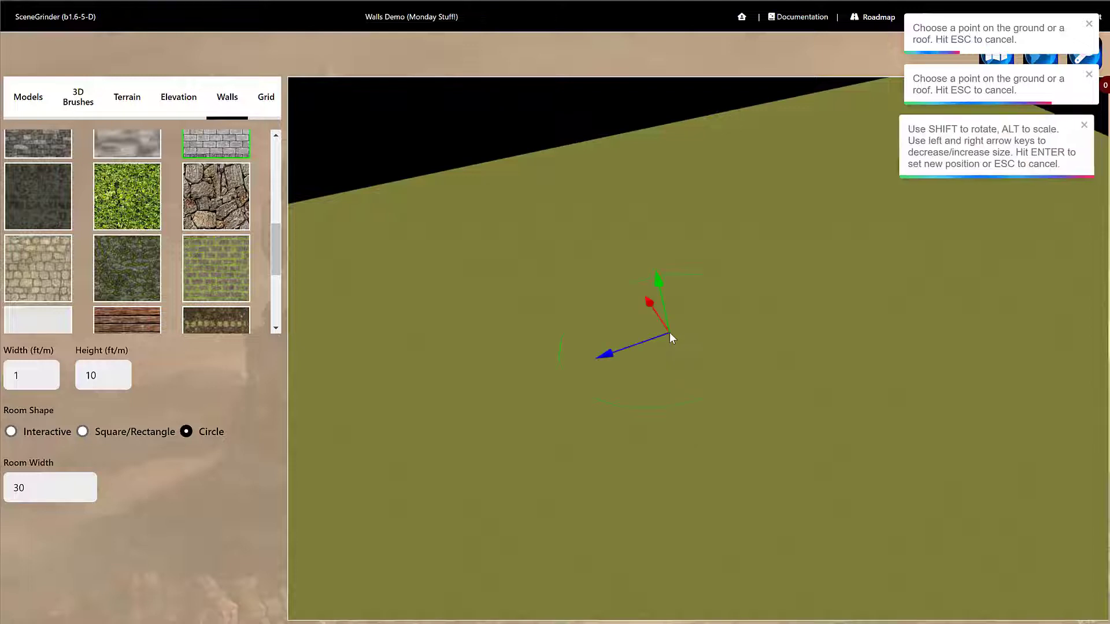
{"action": "key", "text": "Return"}
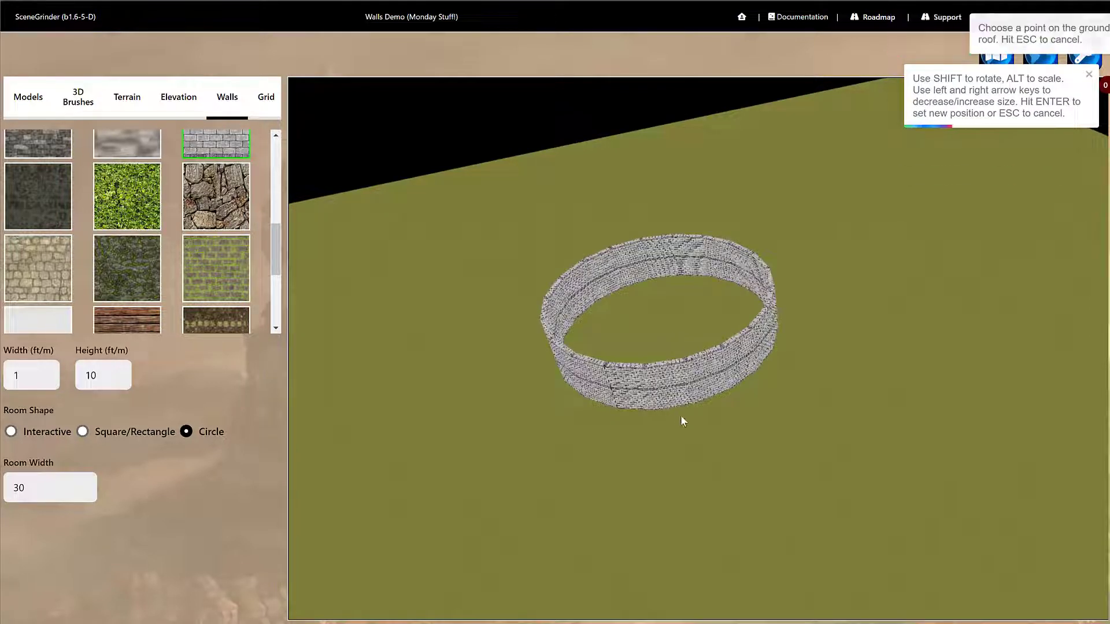
Add a floor with the reddish-brown wood plank texture to the circular room.
{"action": "scroll", "coordinate": [684, 407], "scroll_direction": "up", "scroll_amount": 5}
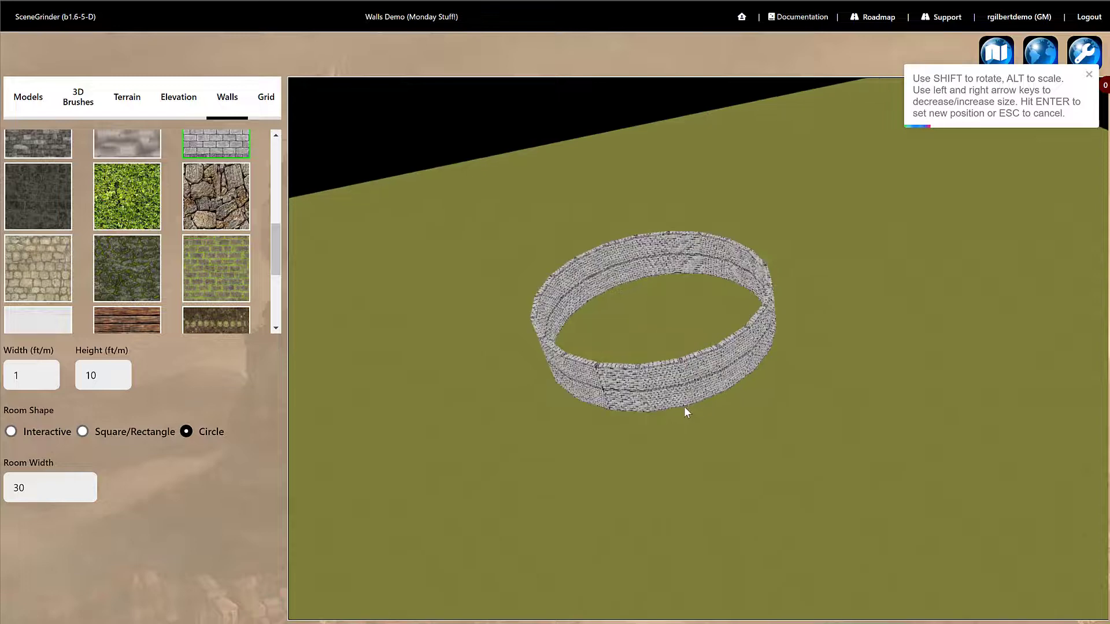
{"action": "left_click", "coordinate": [627, 395]}
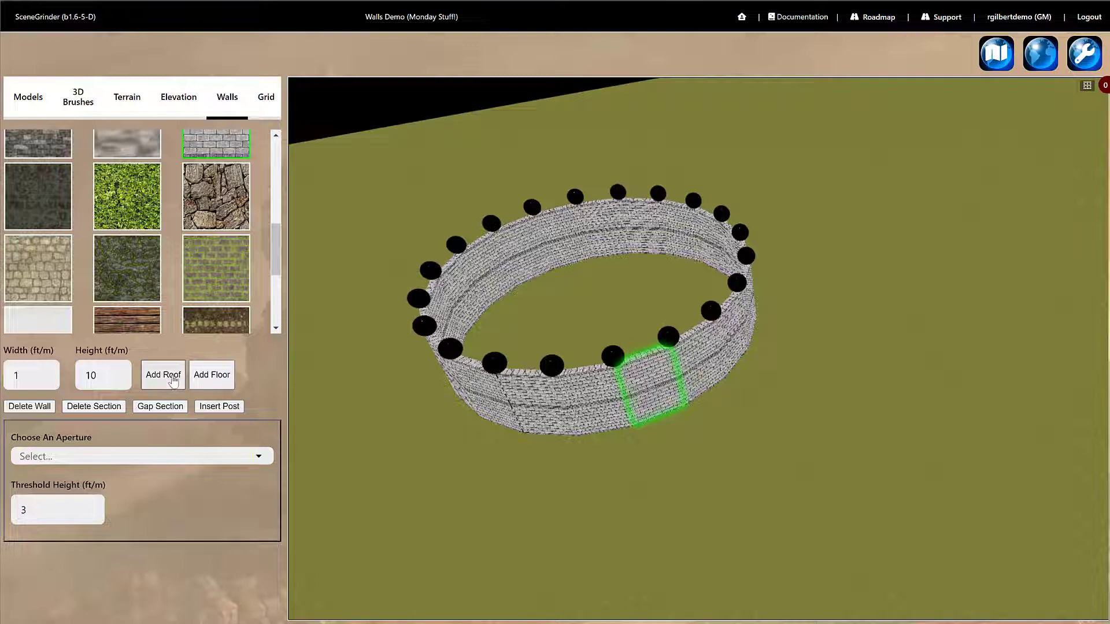
{"action": "left_click", "coordinate": [211, 376]}
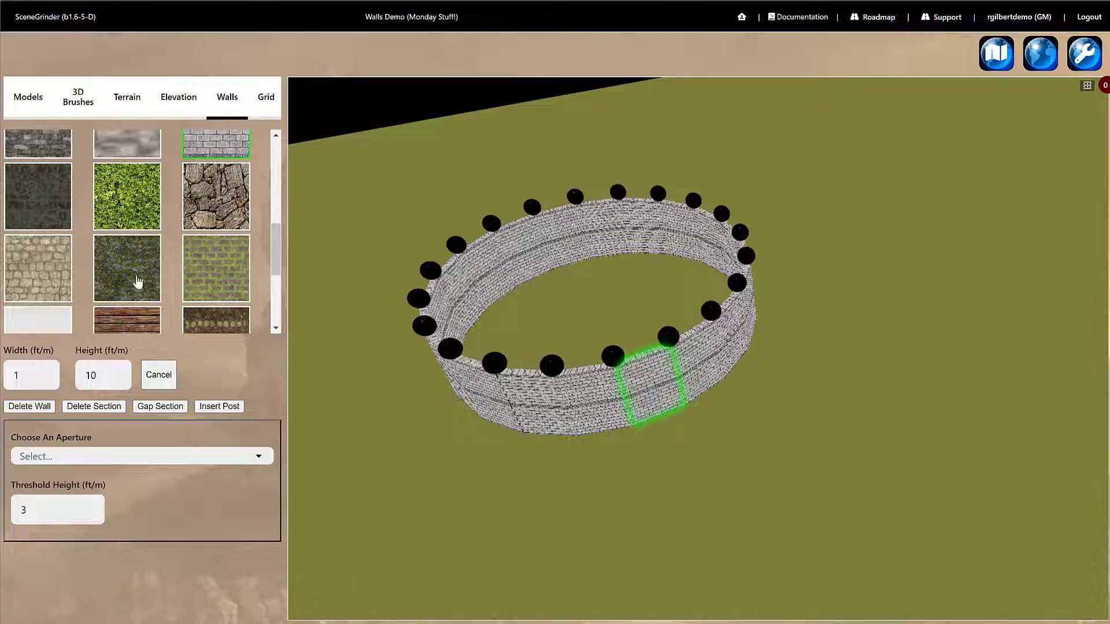
{"action": "scroll", "coordinate": [127, 289], "scroll_direction": "up", "scroll_amount": 1}
{"action": "scroll", "coordinate": [129, 295], "scroll_direction": "down", "scroll_amount": 2}
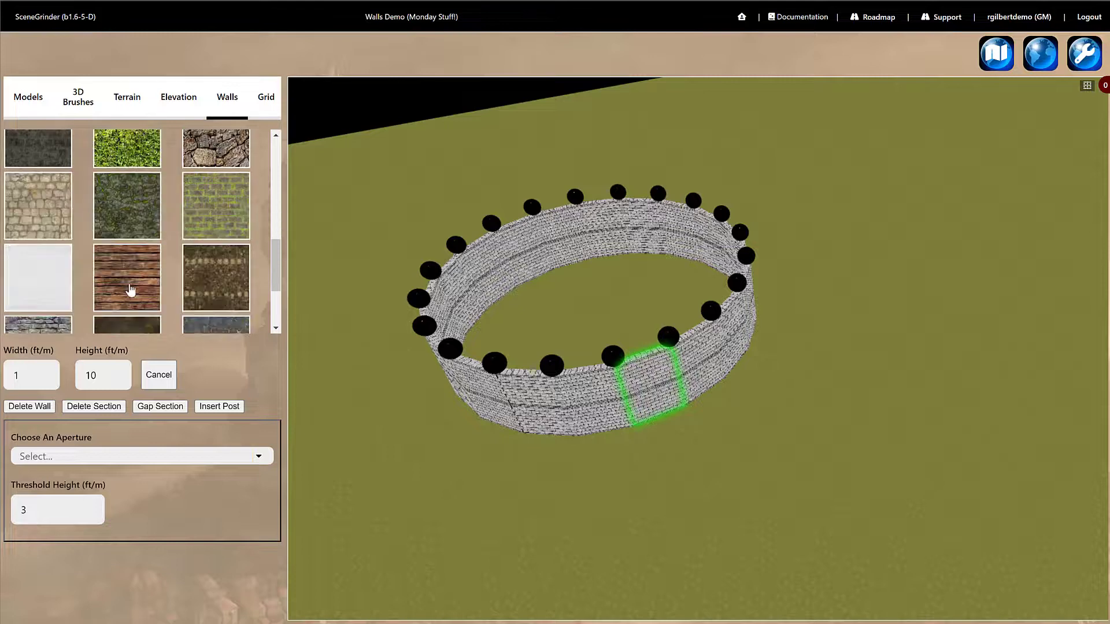
{"action": "left_click", "coordinate": [130, 289]}
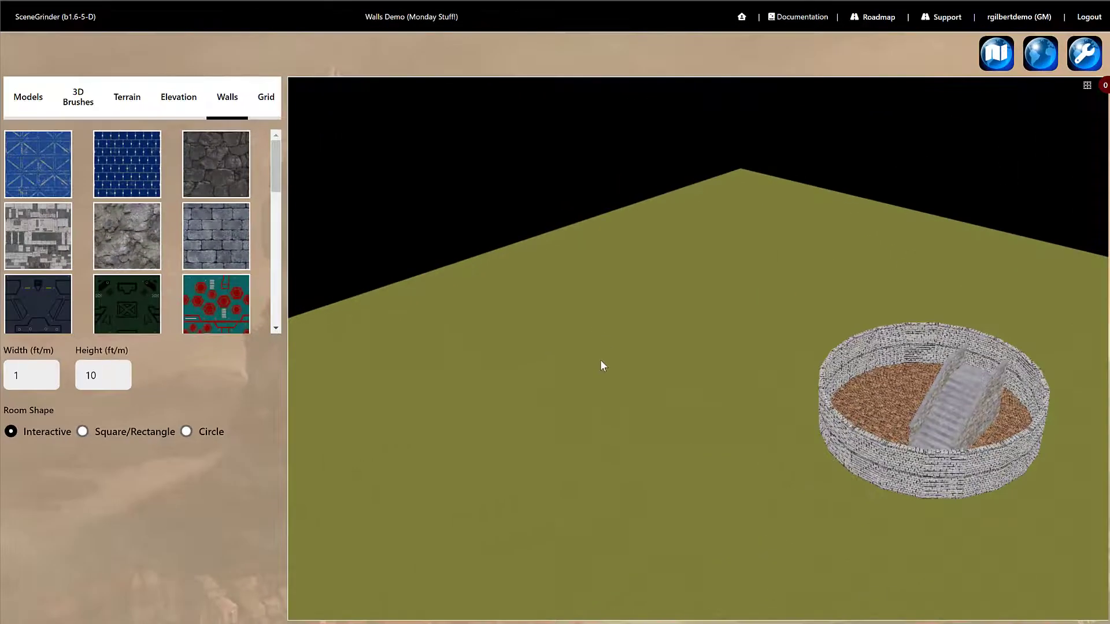
Add a roof with the dark cracked-stone texture to the circular room that contains the staircase.
{"action": "key", "text": "d"}
{"action": "key", "text": "d"}
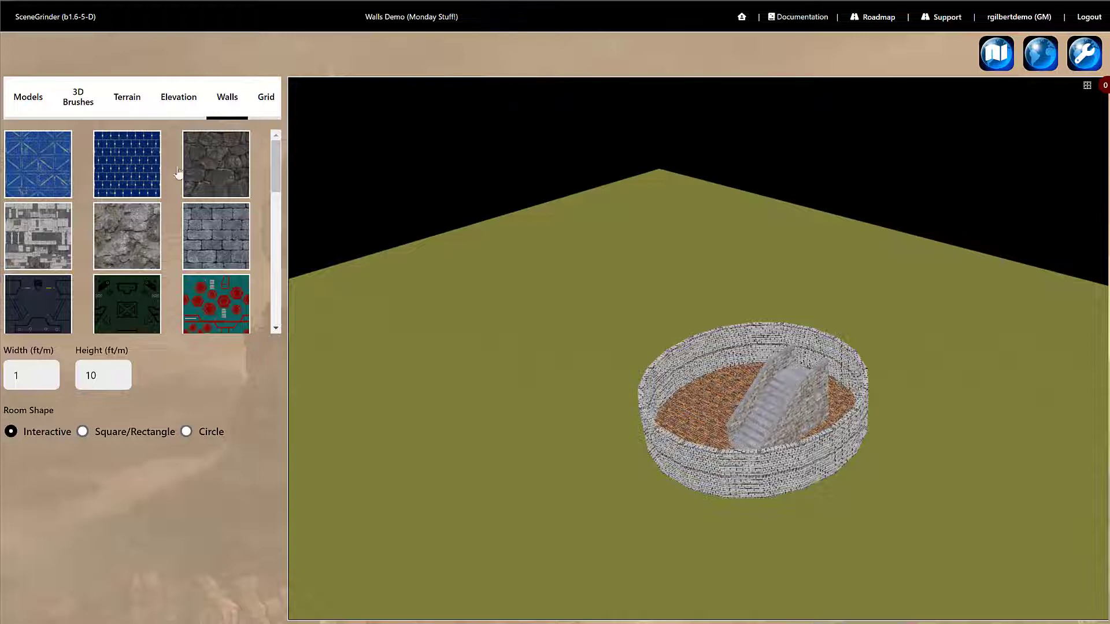
{"action": "left_click", "coordinate": [826, 454]}
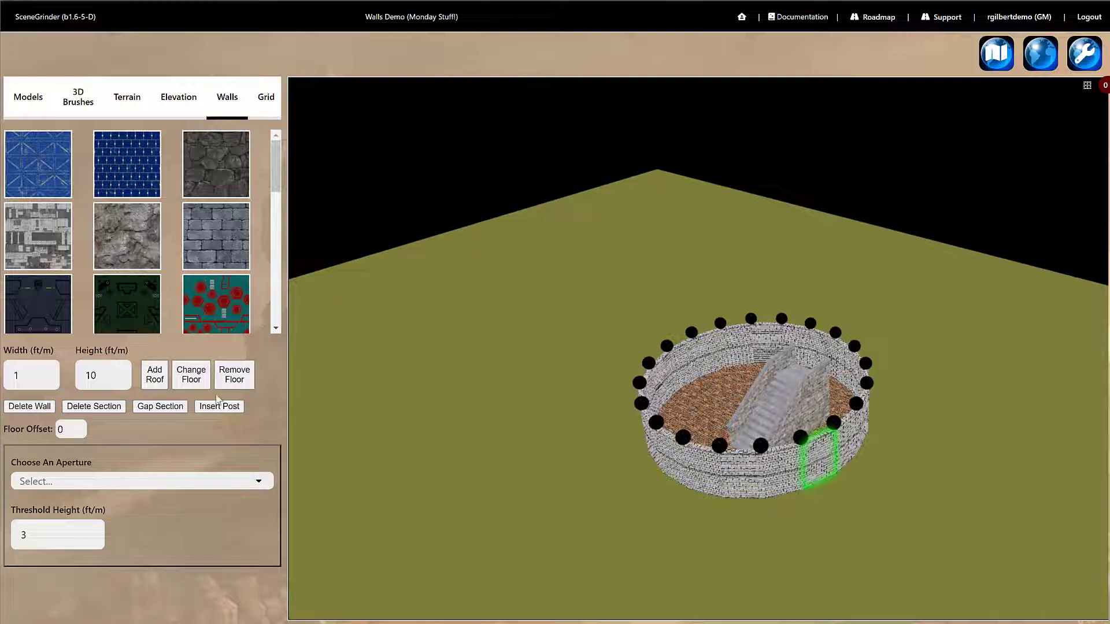
{"action": "left_click", "coordinate": [154, 376]}
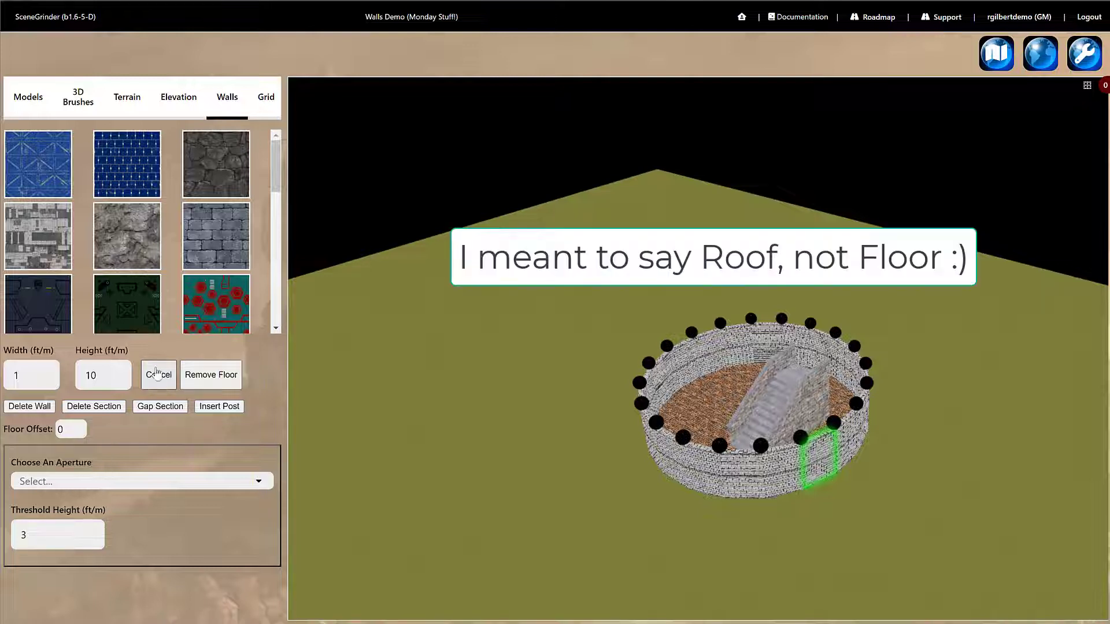
{"action": "left_click", "coordinate": [224, 179]}
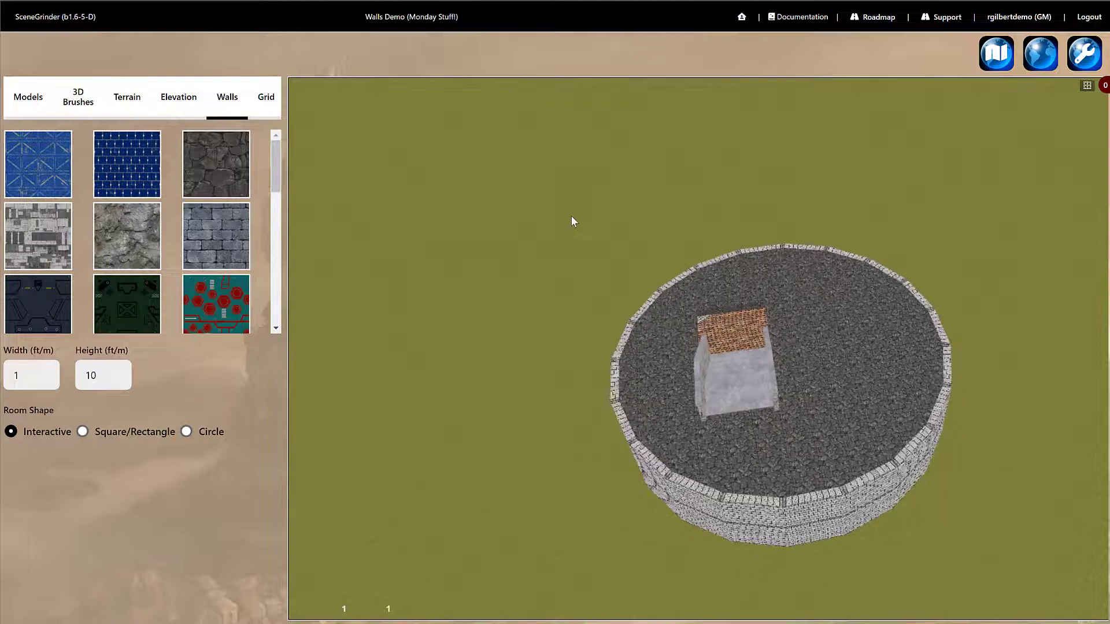
Examine the circular room's roof and the staircase passing through it from several sides, and select a front wall section.
{"action": "right_click_drag", "start_coordinate": [1016, 472], "coordinate": [895, 466]}
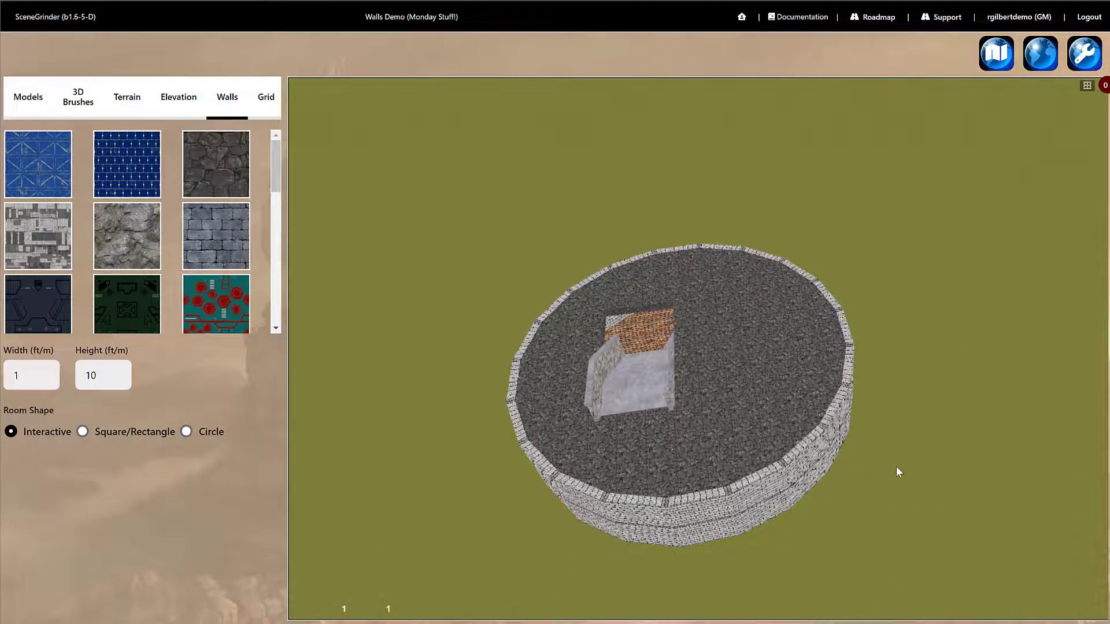
{"action": "left_click_drag", "start_coordinate": [938, 463], "coordinate": [976, 449]}
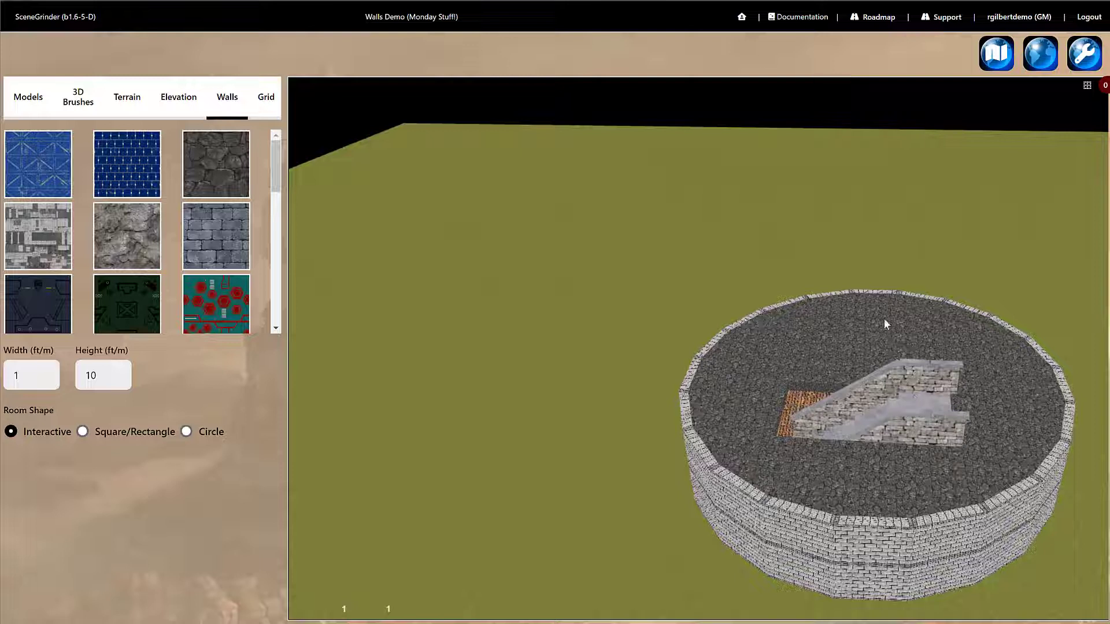
{"action": "left_click", "coordinate": [1054, 554]}
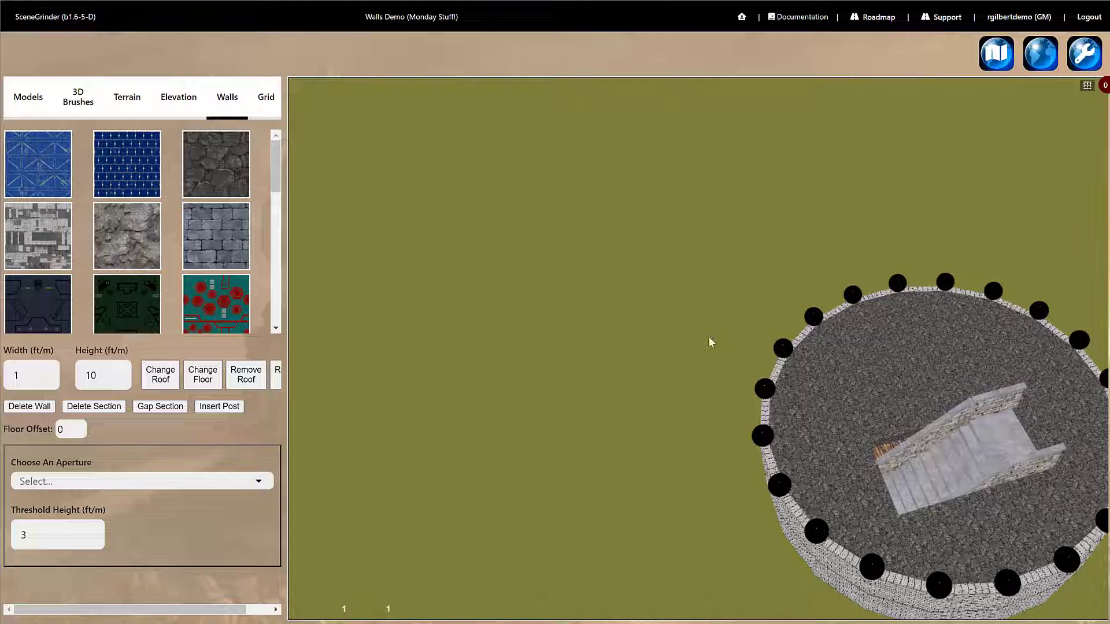
{"action": "scroll", "coordinate": [587, 383], "scroll_direction": "down", "scroll_amount": 2}
{"action": "key", "text": "Down"}
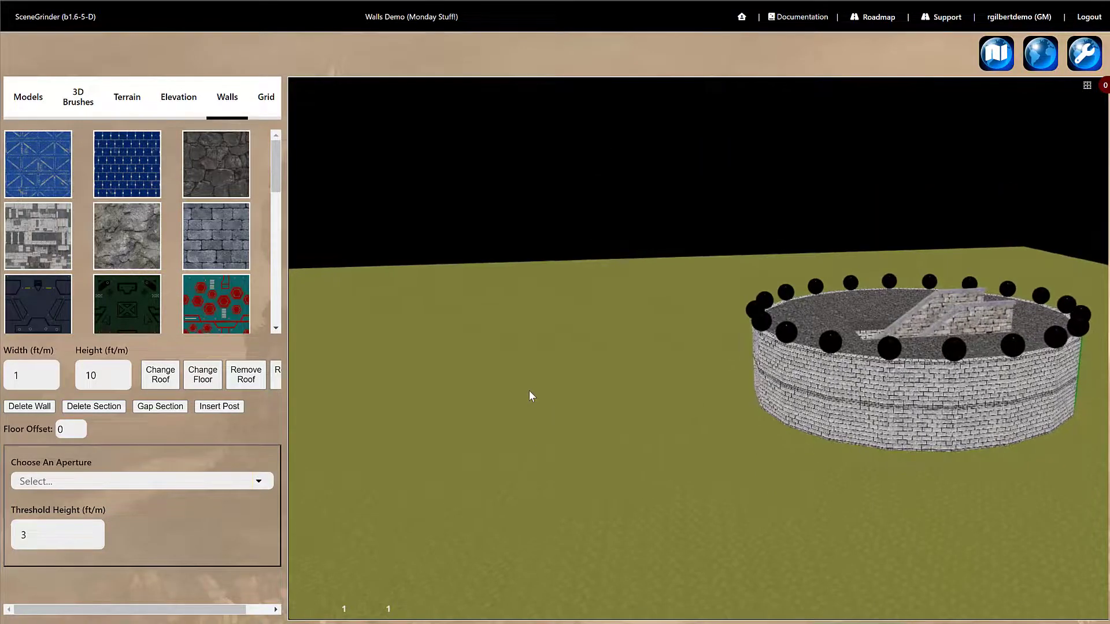
{"action": "left_click_drag", "start_coordinate": [588, 411], "coordinate": [571, 419]}
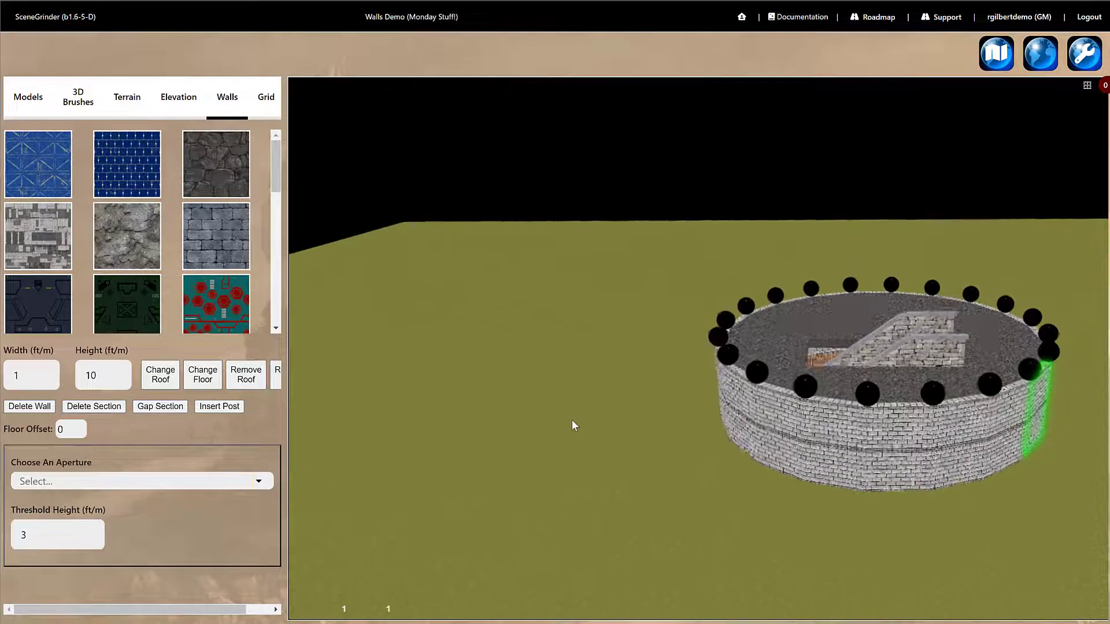
{"action": "left_click", "coordinate": [860, 462]}
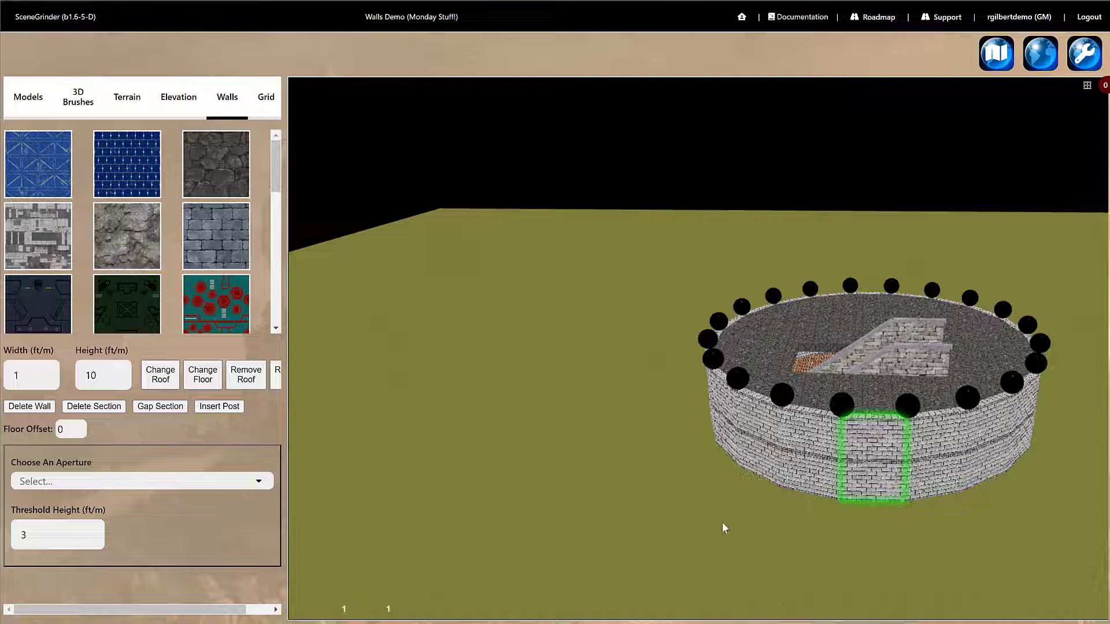
Duplicate the circular brick room and stack the copy directly on top of the original.
{"action": "key", "text": "ctrl+v"}
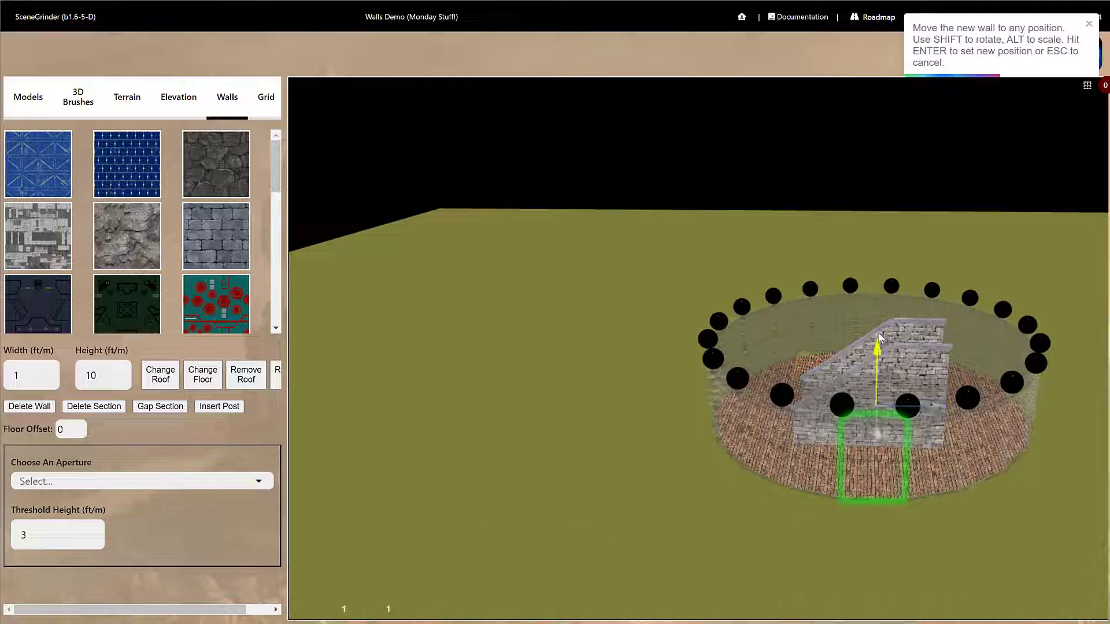
{"action": "left_click_drag", "start_coordinate": [879, 339], "coordinate": [875, 280]}
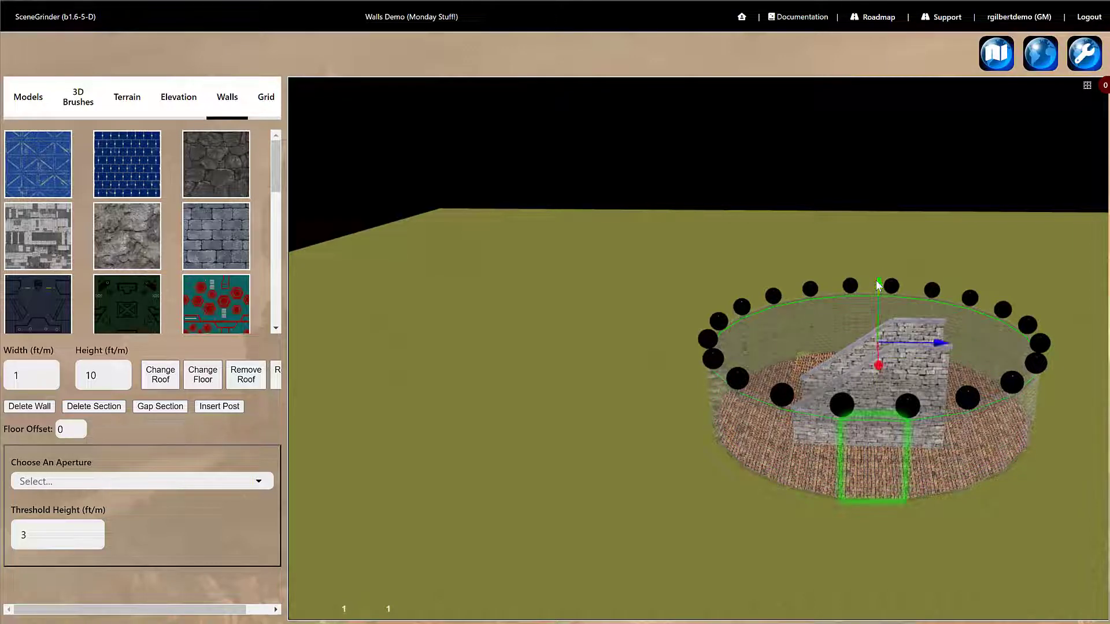
Set the upper circular room's wall height to 3 and remove its roof.
{"action": "left_click", "coordinate": [877, 353]}
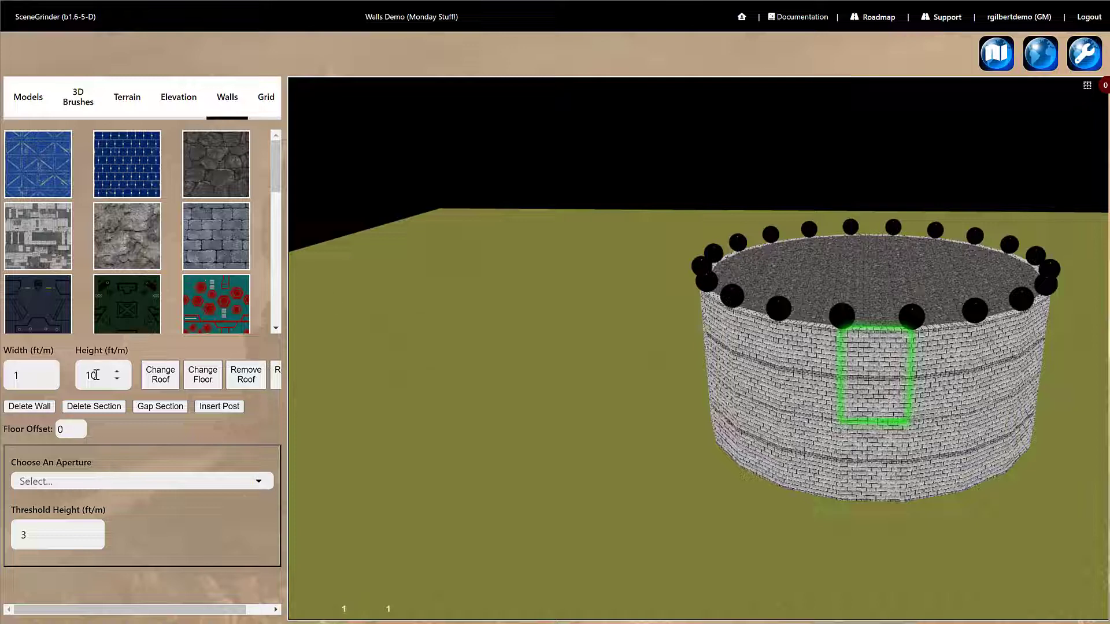
{"action": "left_click_drag", "start_coordinate": [98, 376], "coordinate": [86, 375]}
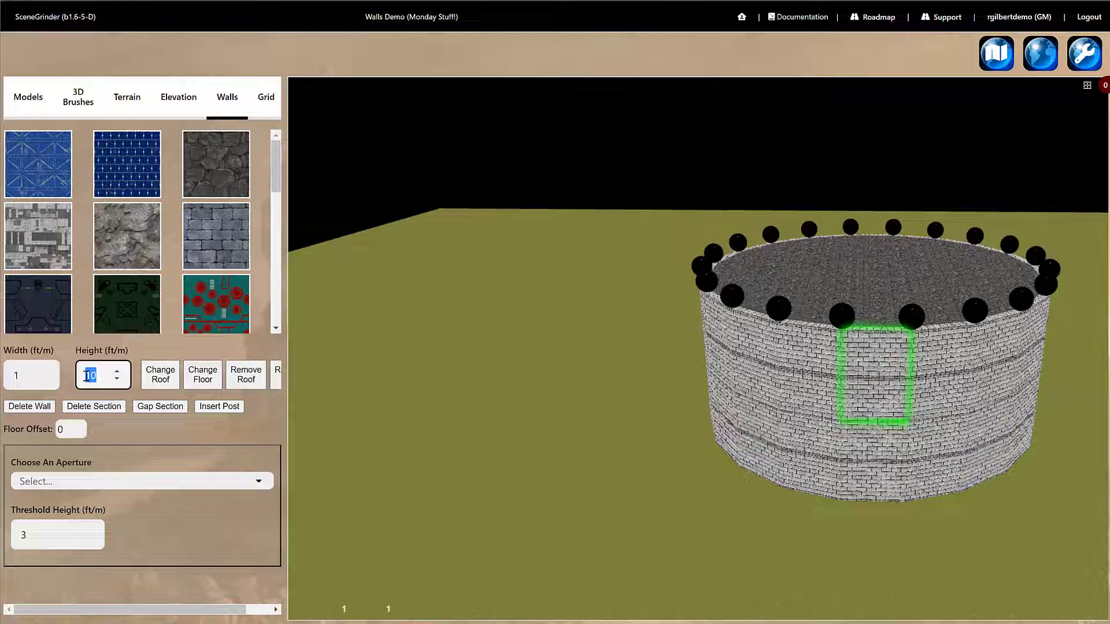
{"action": "type", "text": "3"}
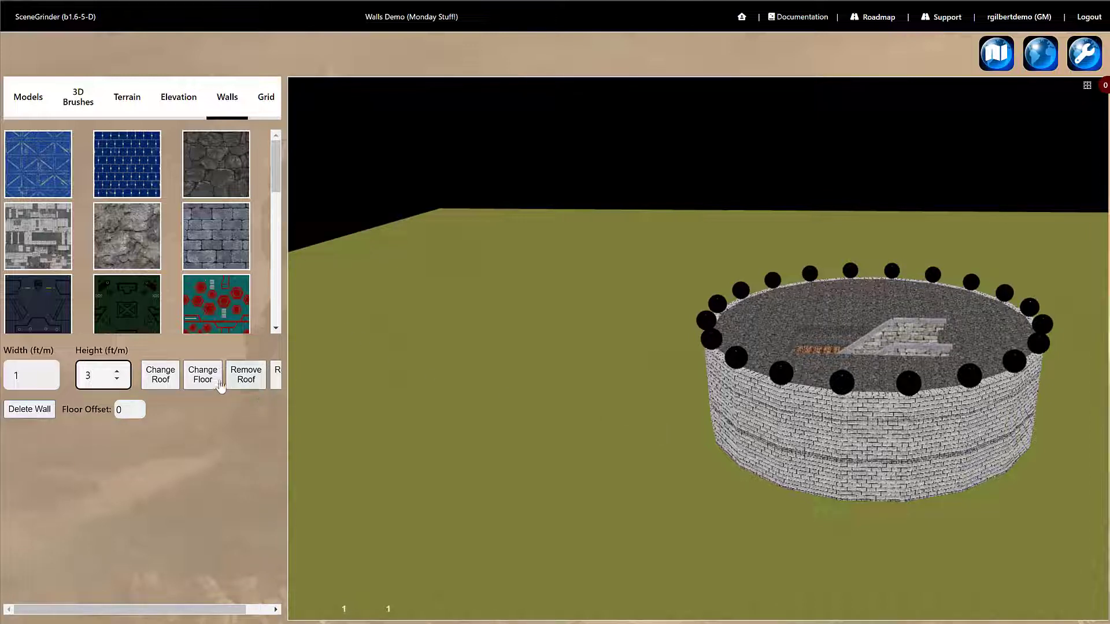
{"action": "left_click", "coordinate": [247, 378]}
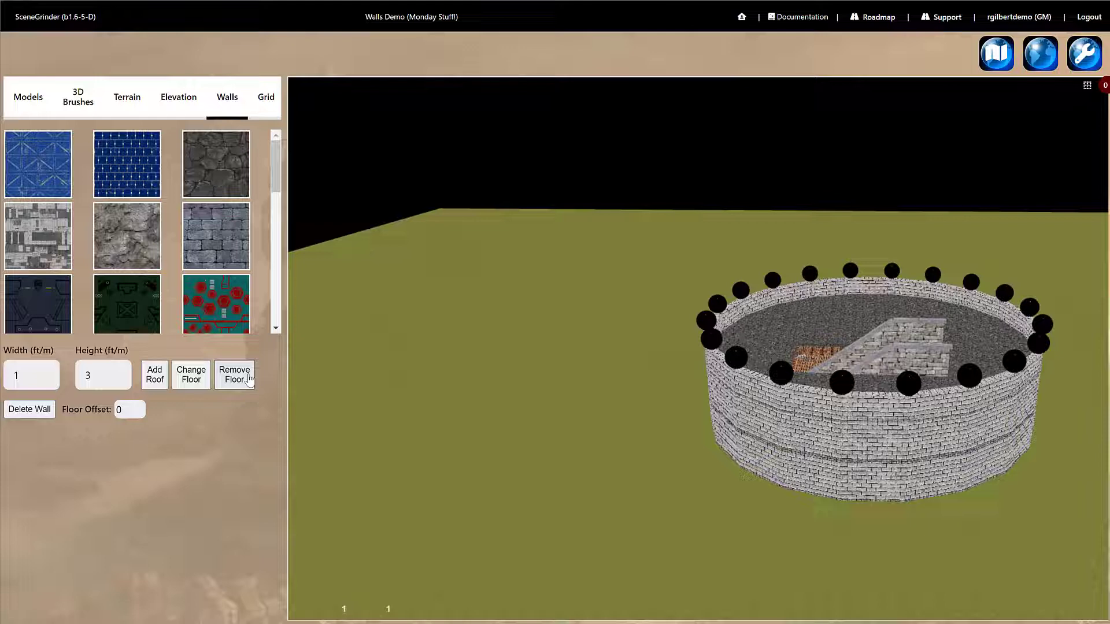
Duplicate the short upper circular room and place the copy slightly above it, then clear the selection.
{"action": "left_click_drag", "start_coordinate": [645, 485], "coordinate": [597, 498]}
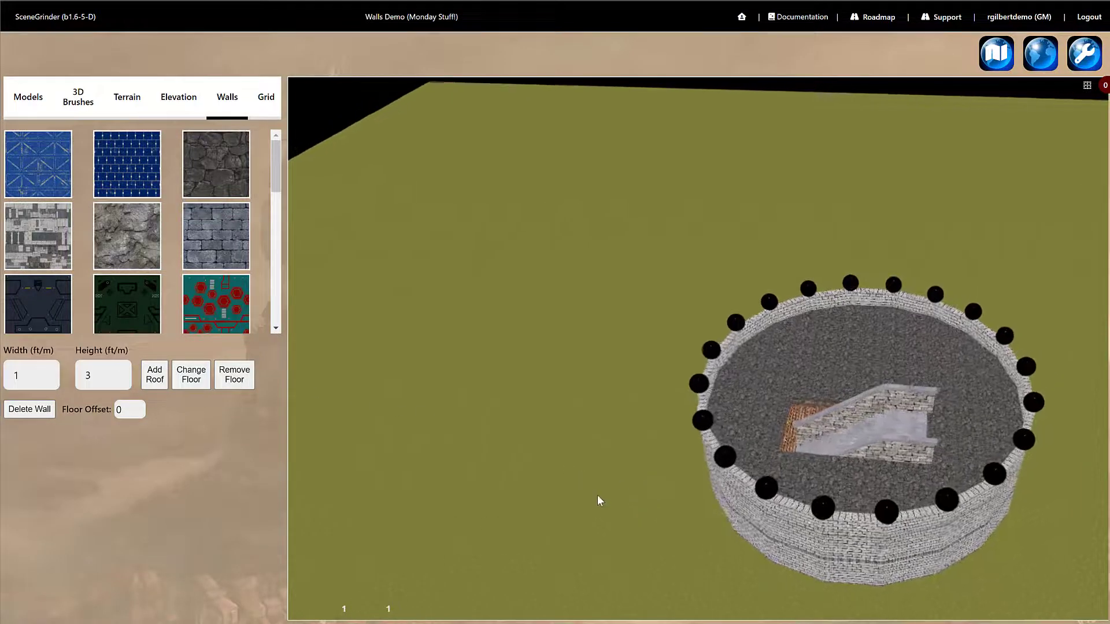
{"action": "left_click", "coordinate": [845, 527]}
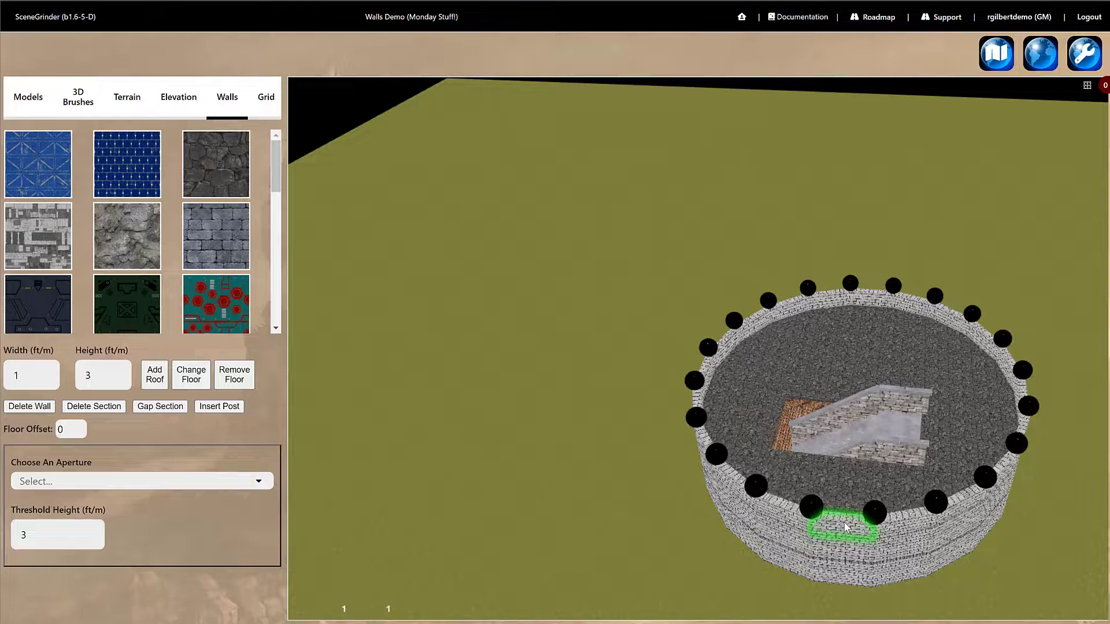
{"action": "key", "text": "ctrl+v"}
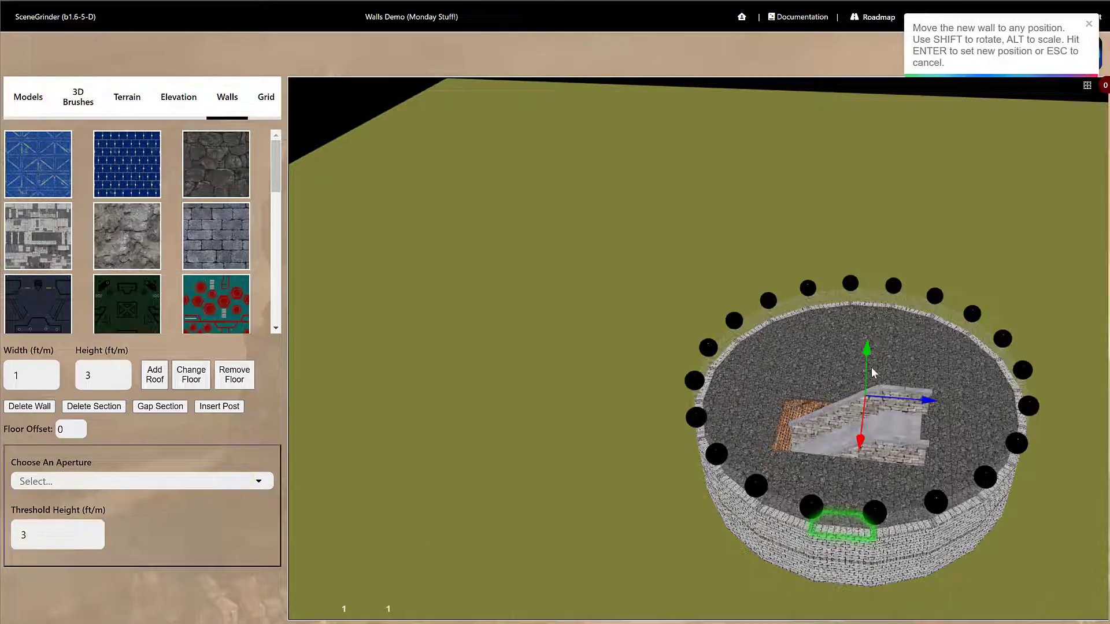
{"action": "left_click_drag", "start_coordinate": [868, 349], "coordinate": [863, 346]}
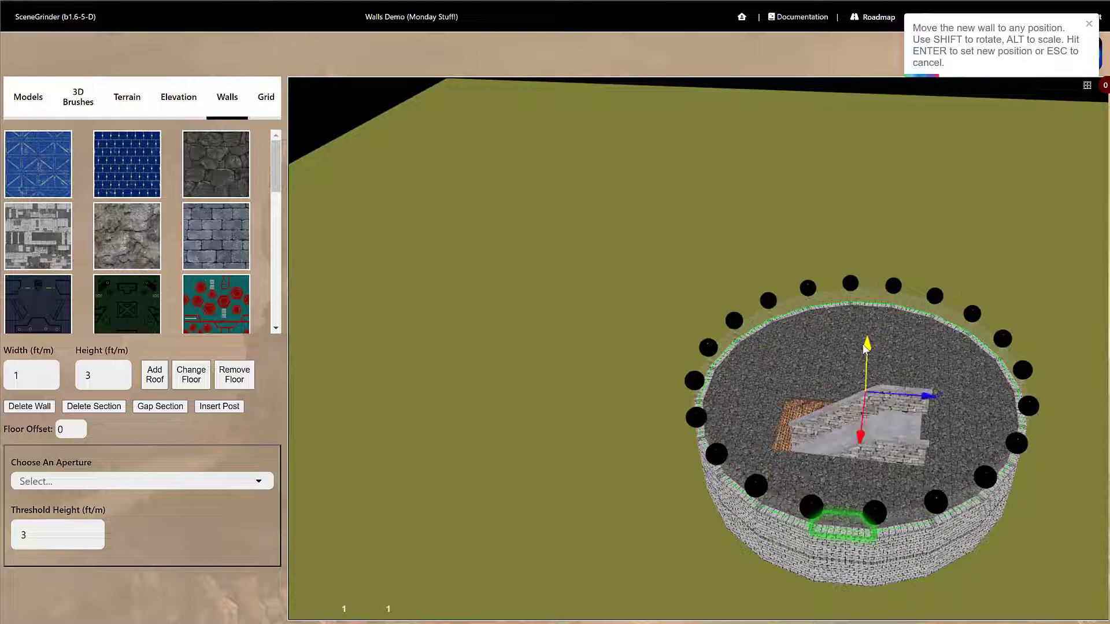
{"action": "left_click_drag", "start_coordinate": [516, 422], "coordinate": [522, 354]}
{"action": "left_click_drag", "start_coordinate": [890, 263], "coordinate": [888, 260]}
{"action": "key", "text": "Escape"}
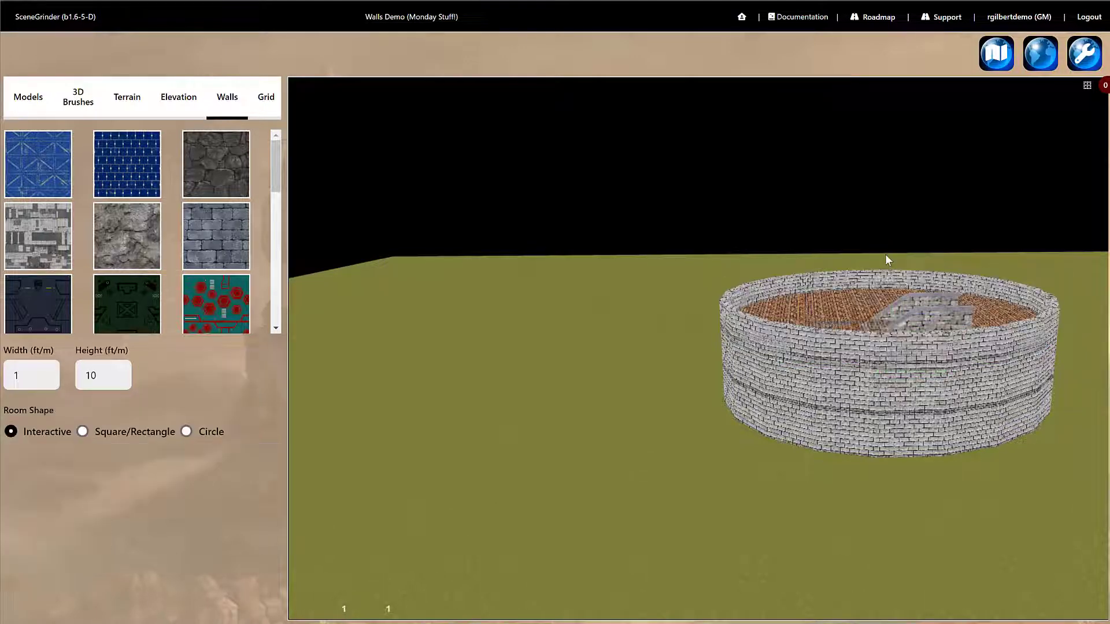
Remove the floor from the lower of the two overlapping short circular rooms.
{"action": "left_click_drag", "start_coordinate": [1036, 568], "coordinate": [1008, 577]}
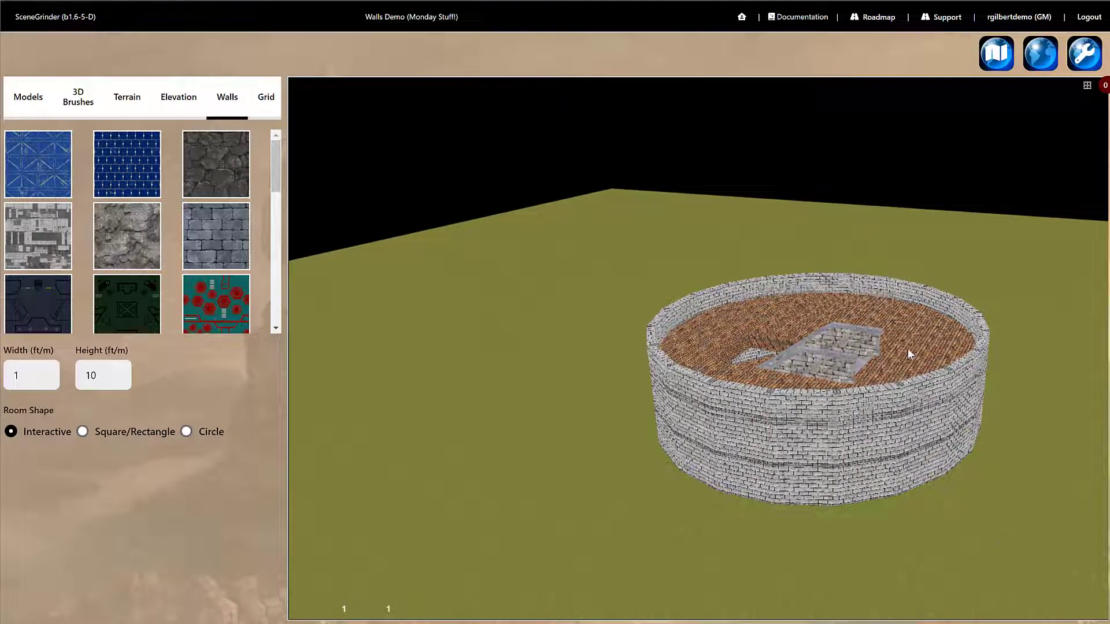
{"action": "left_click", "coordinate": [913, 396]}
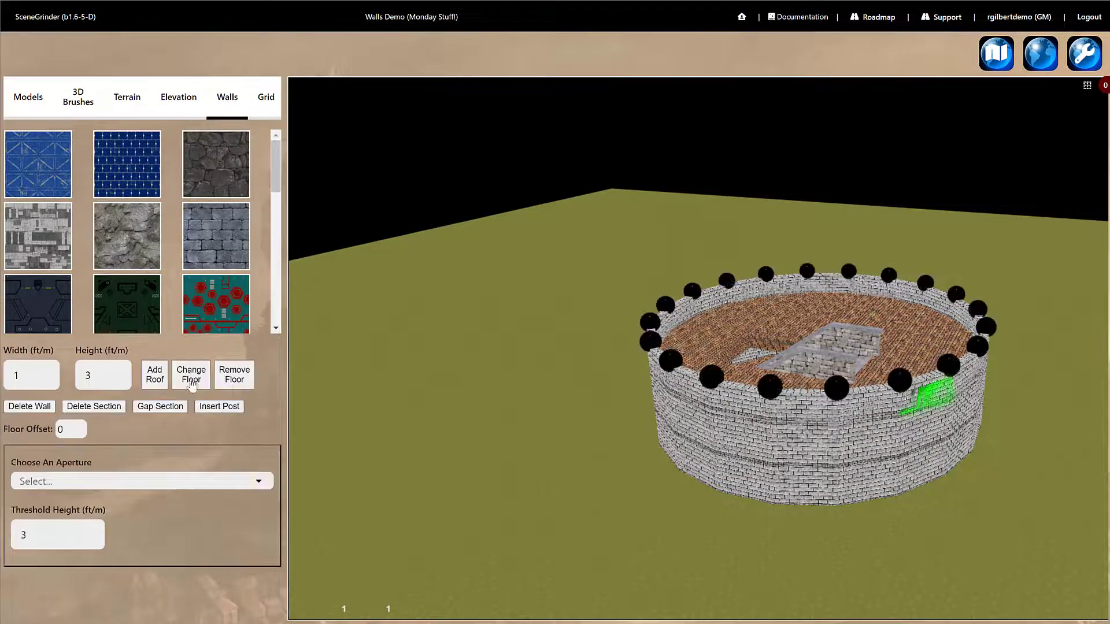
{"action": "left_click", "coordinate": [234, 376]}
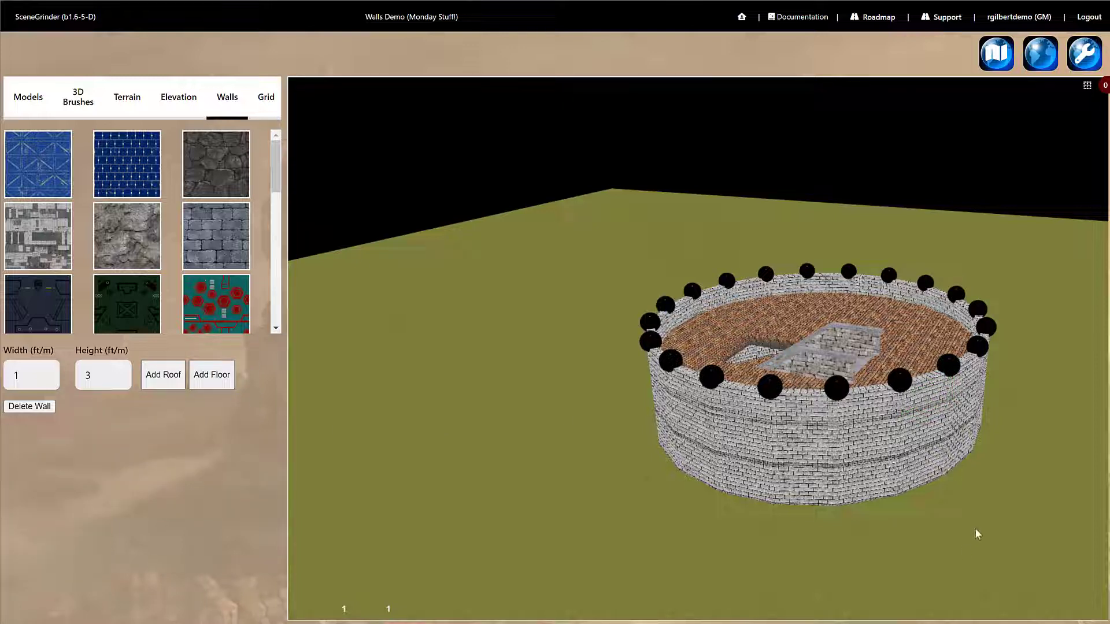
Gap a front wall section of the raised short circular room.
{"action": "left_click", "coordinate": [813, 403]}
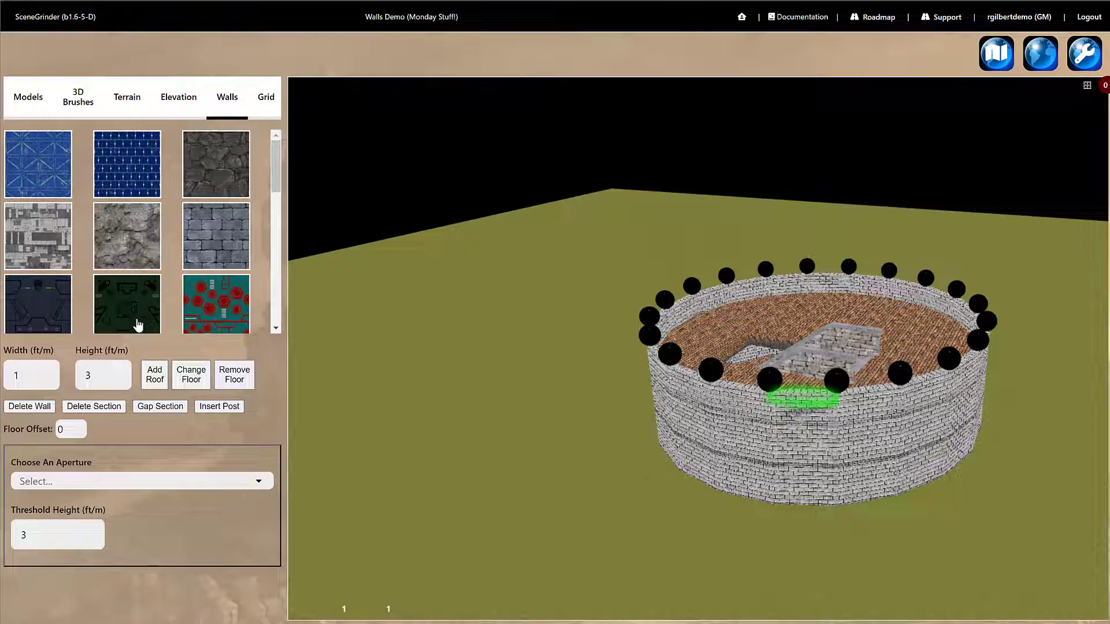
{"action": "scroll", "coordinate": [148, 289], "scroll_direction": "down", "scroll_amount": 2}
{"action": "scroll", "coordinate": [148, 289], "scroll_direction": "up", "scroll_amount": 1}
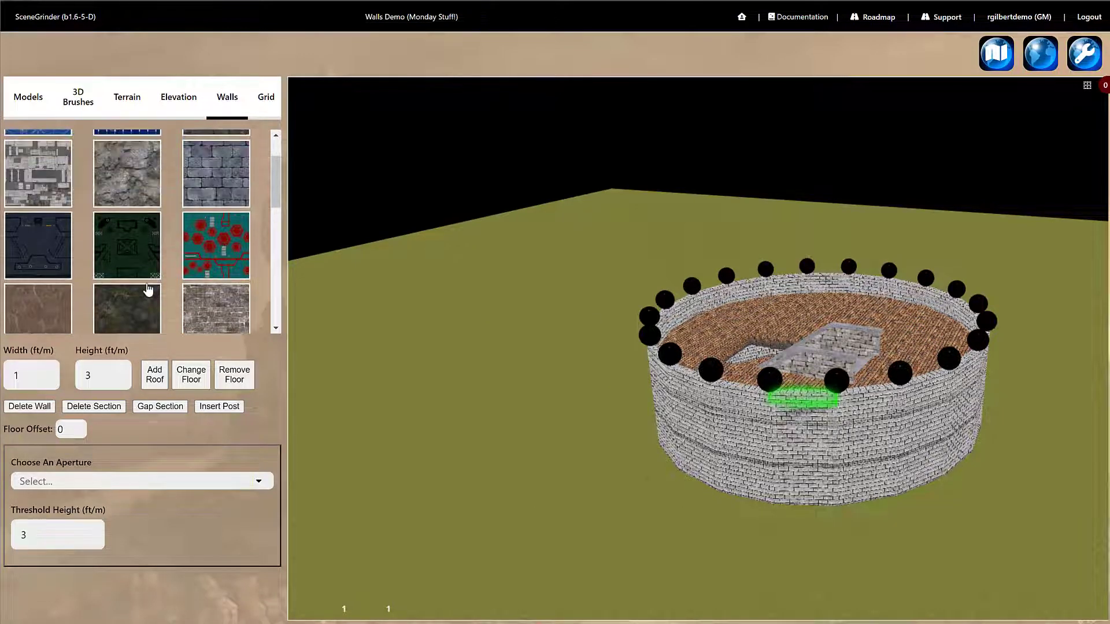
{"action": "left_click", "coordinate": [161, 408]}
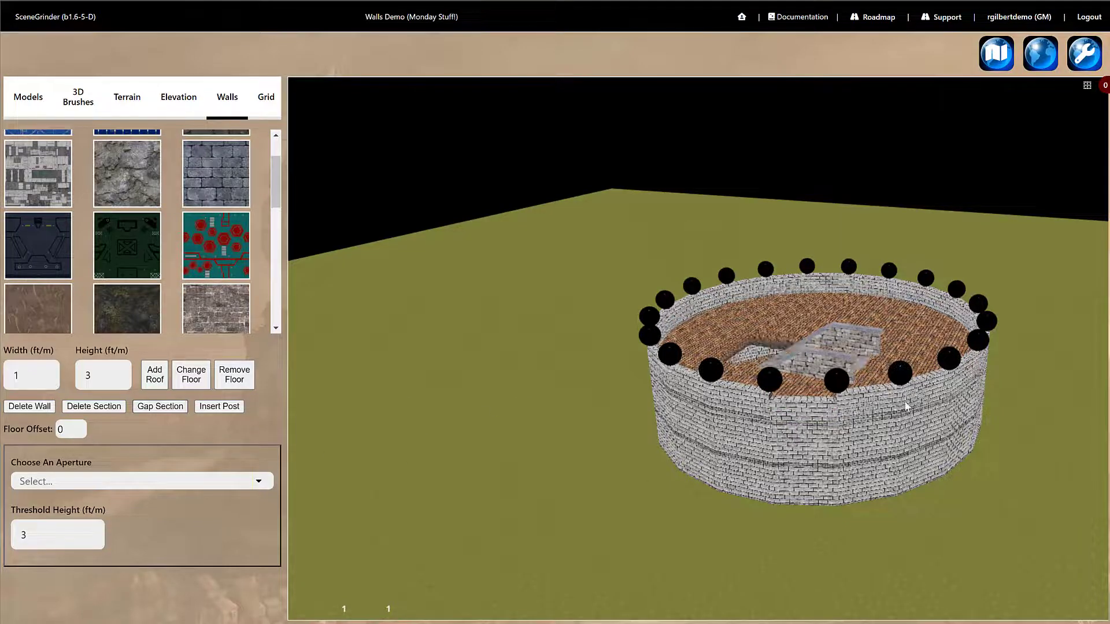
Gap another wall section of the raised short room, skipping the section beside the existing front gap.
{"action": "left_click", "coordinate": [927, 386]}
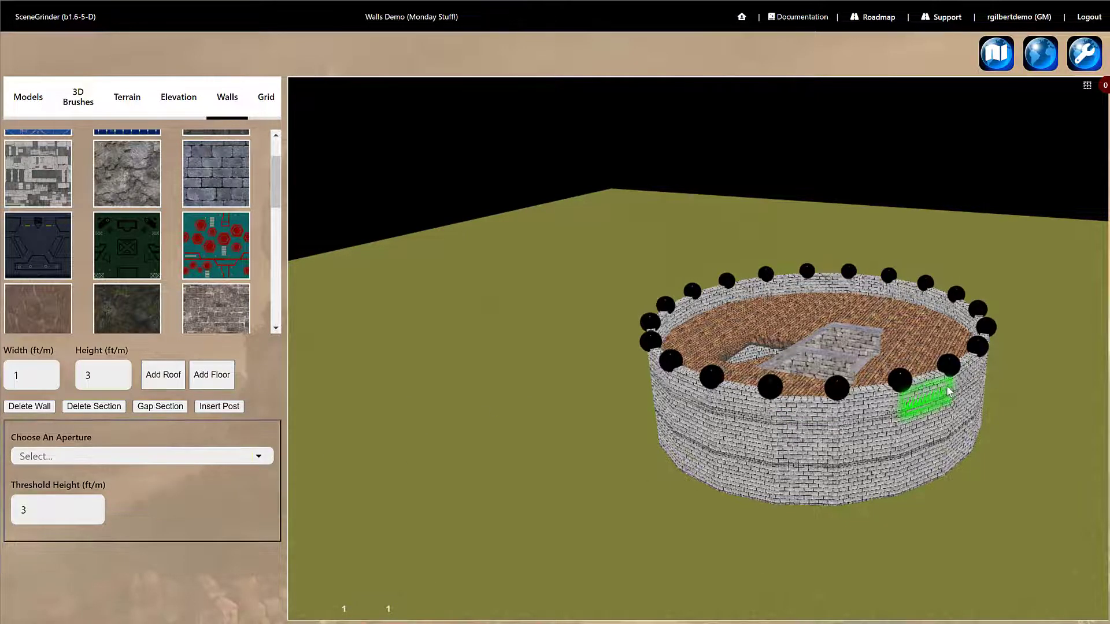
{"action": "left_click", "coordinate": [927, 384]}
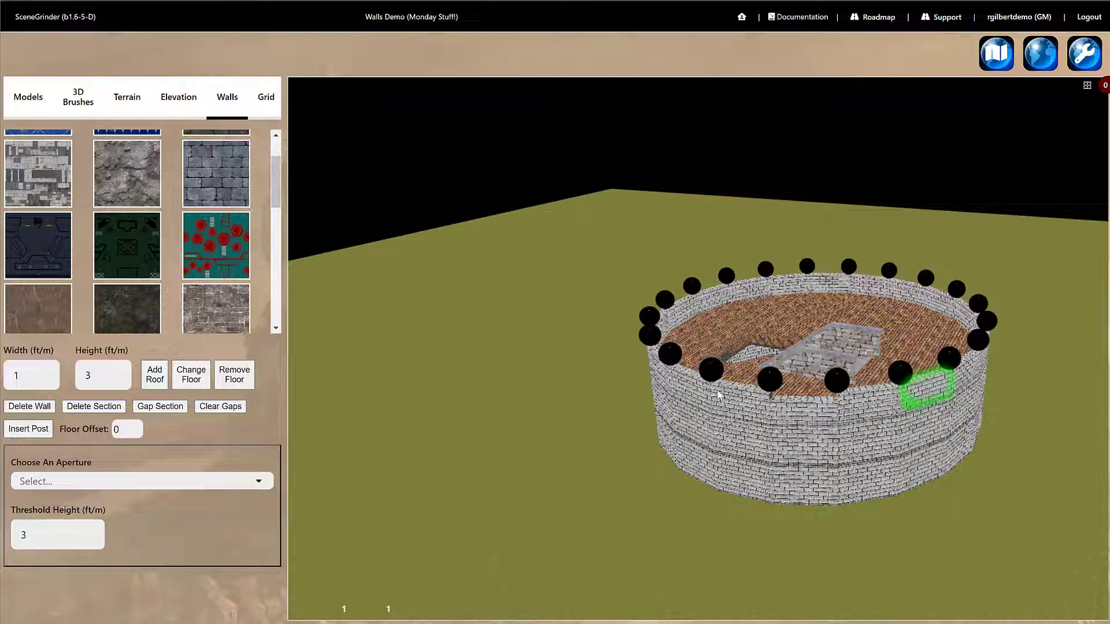
{"action": "left_click", "coordinate": [686, 376]}
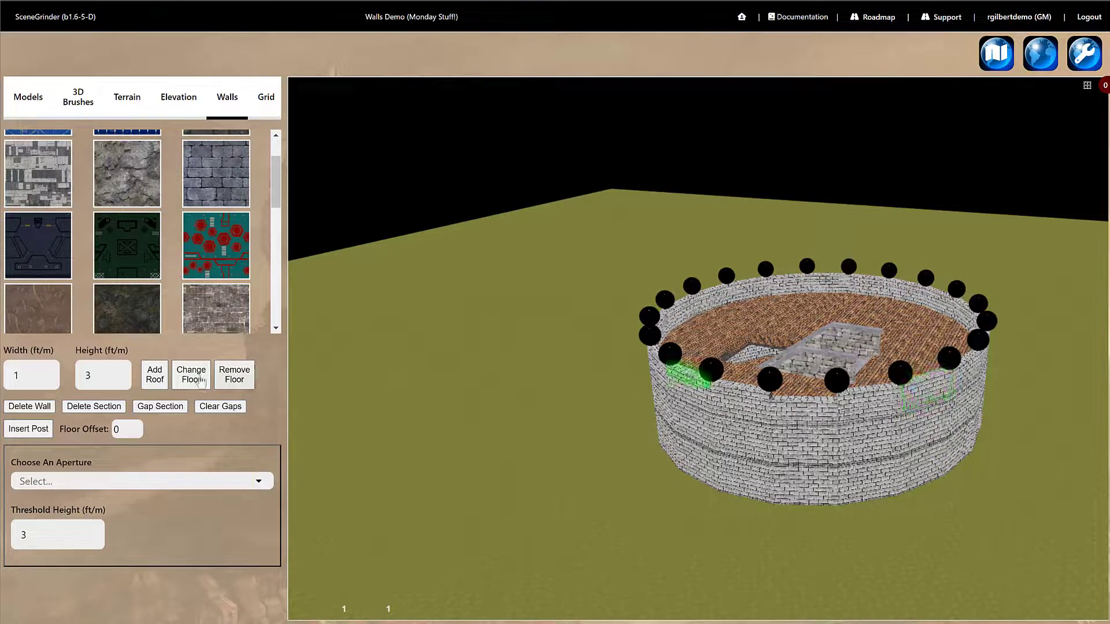
{"action": "left_click", "coordinate": [143, 407]}
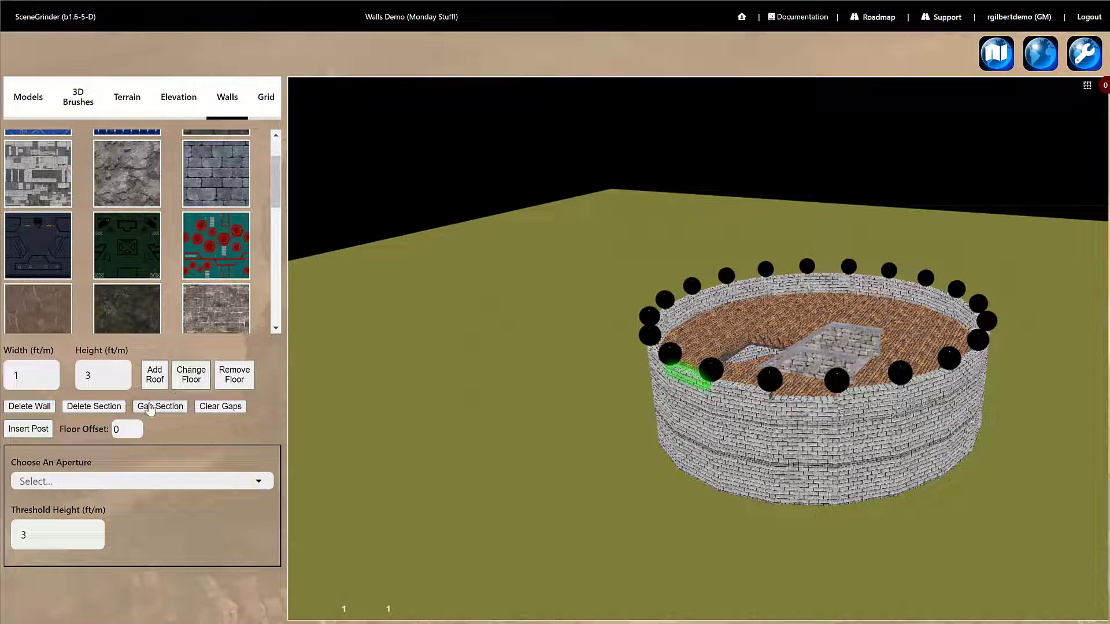
Set the wall height of the raised circular room with the gapped sections to 4.
{"action": "left_click", "coordinate": [733, 403]}
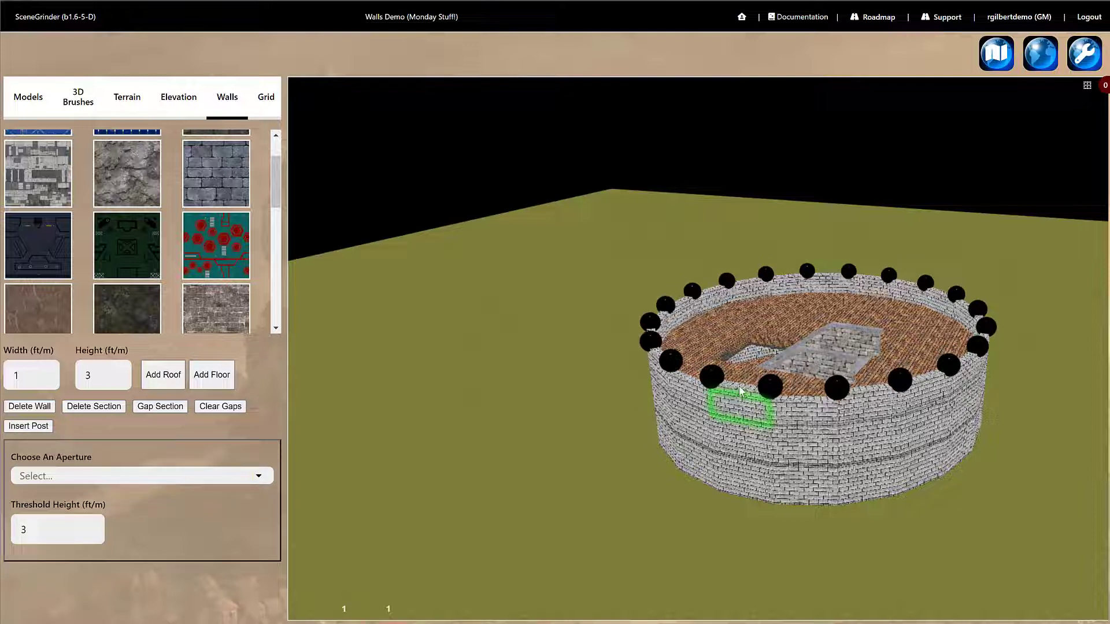
{"action": "left_click", "coordinate": [739, 386]}
{"action": "left_click_drag", "start_coordinate": [98, 370], "coordinate": [79, 372]}
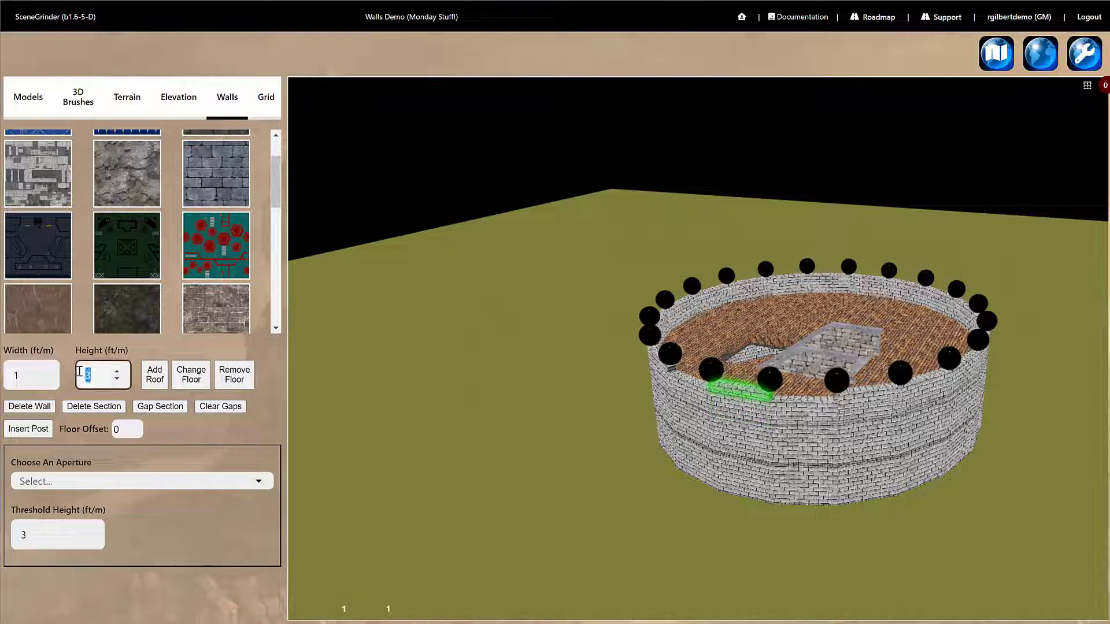
{"action": "type", "text": "4"}
{"action": "left_click_drag", "start_coordinate": [586, 552], "coordinate": [698, 532]}
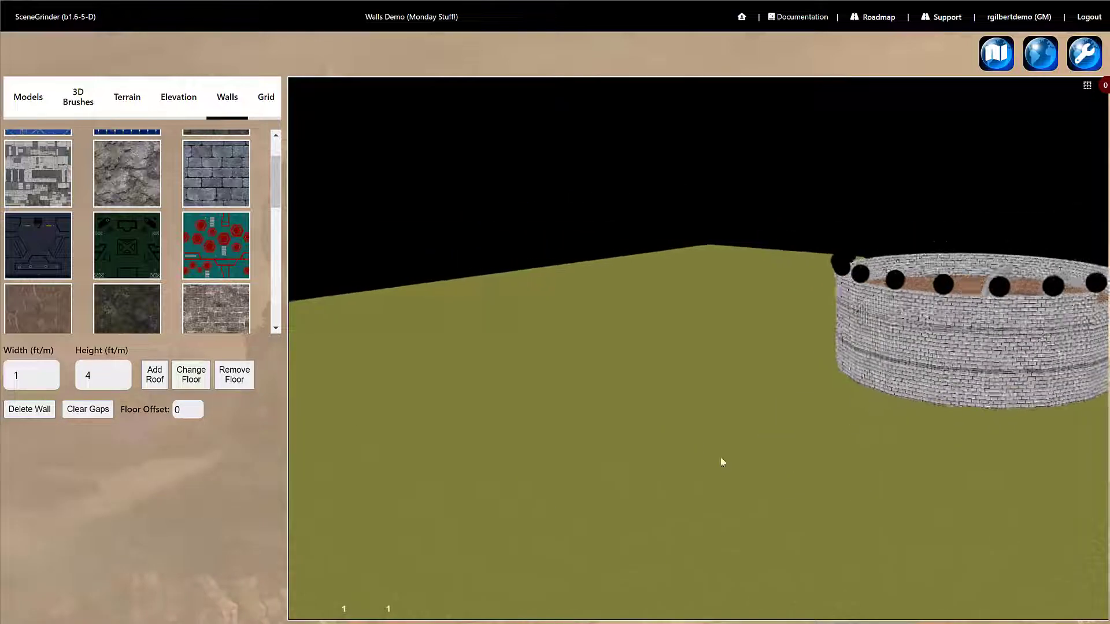
{"action": "left_click_drag", "start_coordinate": [760, 553], "coordinate": [713, 559]}
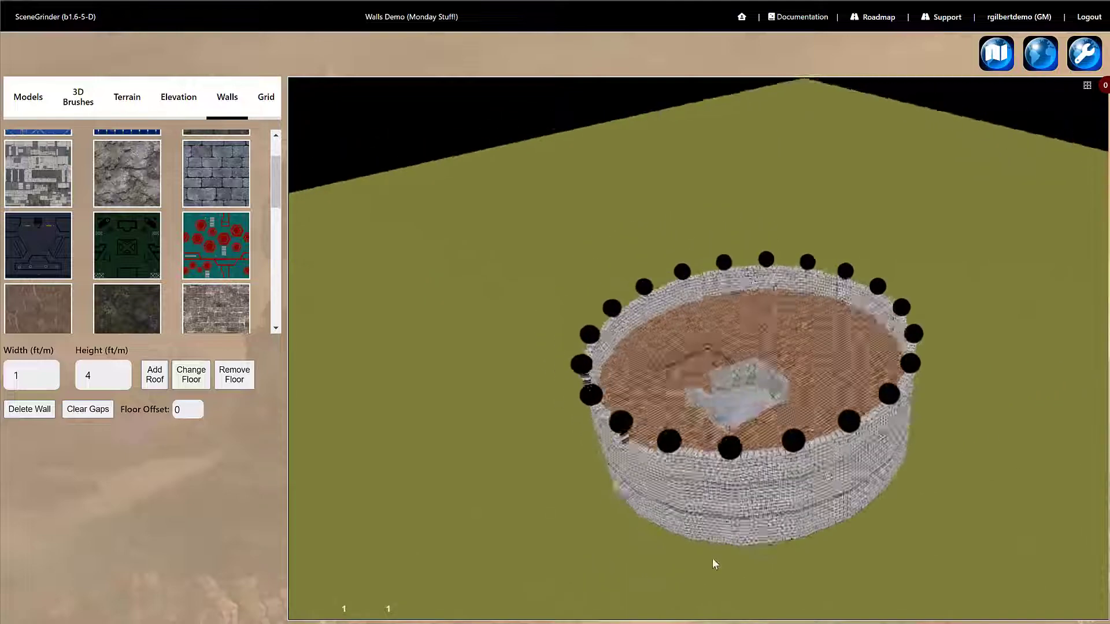
{"action": "scroll", "coordinate": [564, 482], "scroll_direction": "down", "scroll_amount": 5}
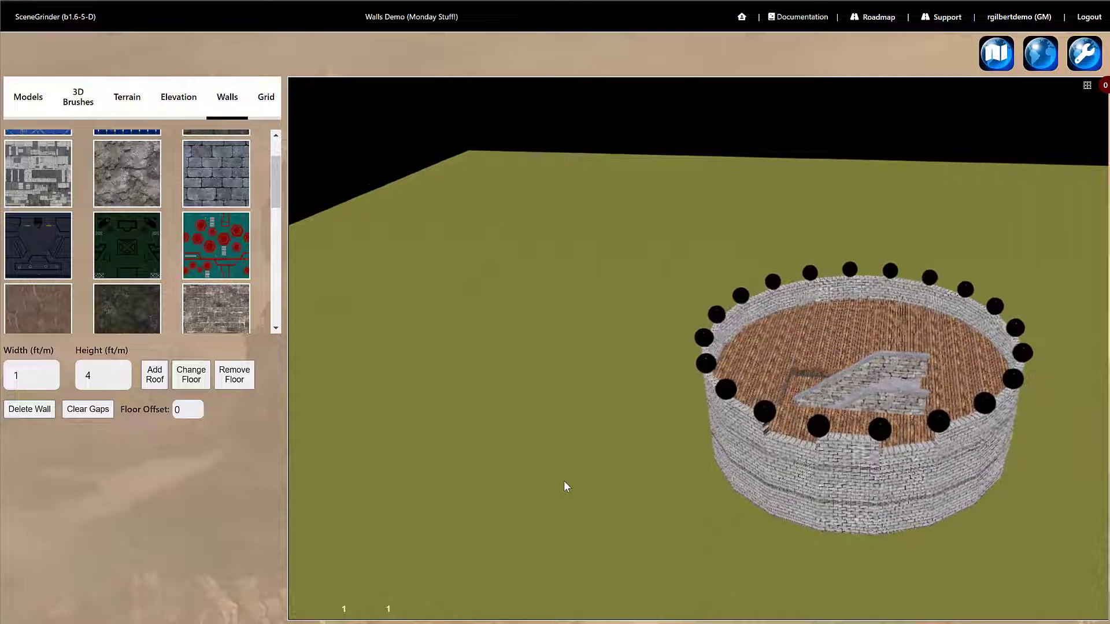